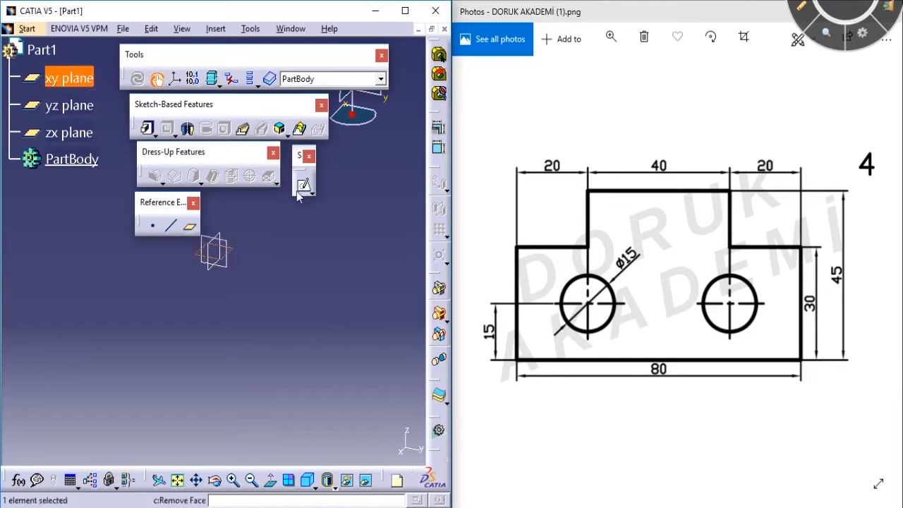
Step: Open a sketch on the xy plane and tidy the arrangement of the floating sketch toolbars
left_click(304, 186)
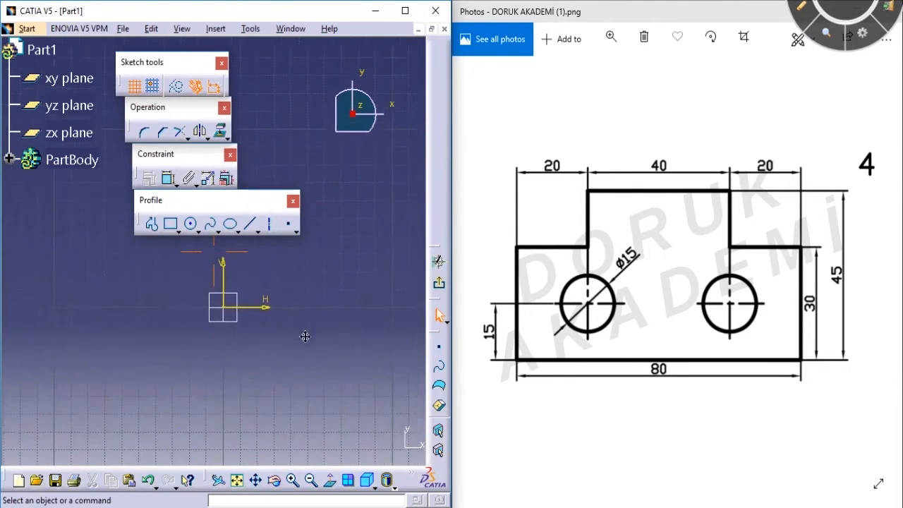
left_click_drag(173, 66, 177, 63)
left_click_drag(160, 153, 162, 156)
left_click_drag(177, 201, 178, 204)
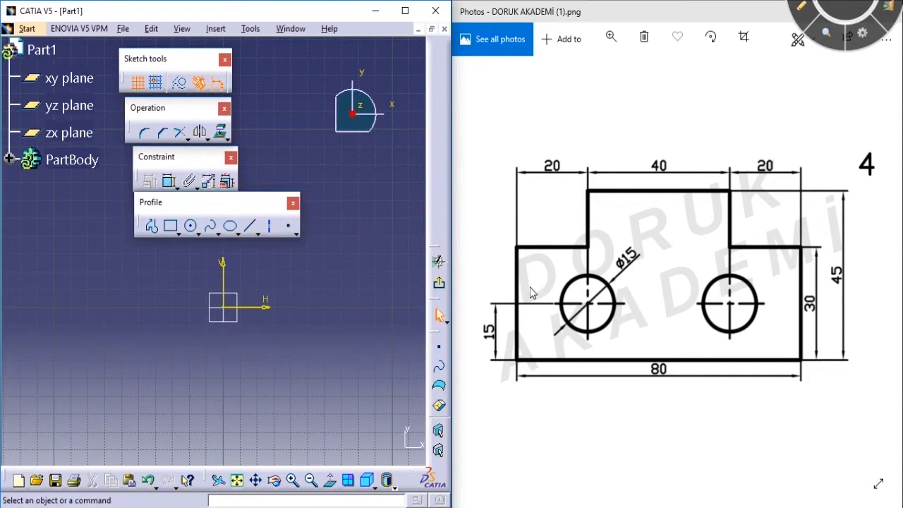
Step: Examine the reference drawing's outer outline and its two overall height dimensions to work out the height of the raised middle section
key("ctrl+2")
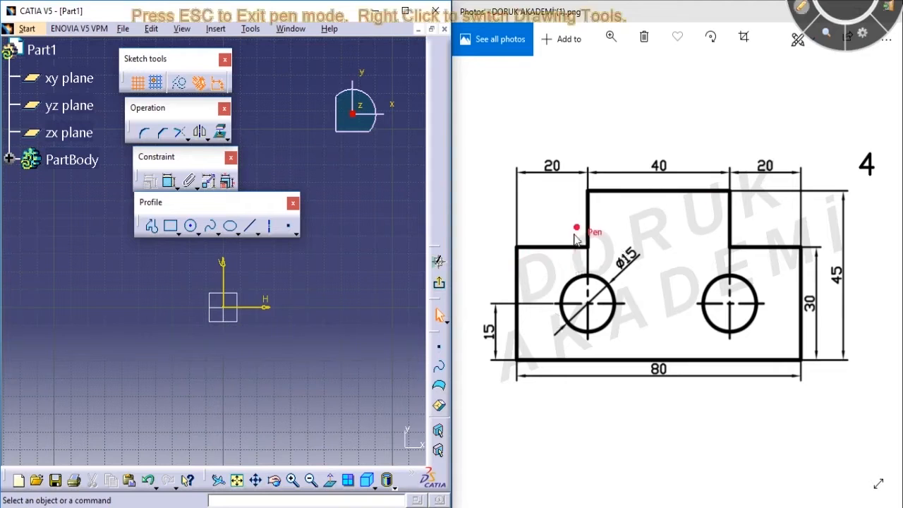
mouse_move(517, 257)
left_mouse_down()
mouse_move(511, 360)
mouse_move(838, 370)
mouse_move(820, 255)
mouse_move(738, 197)
mouse_move(581, 225)
mouse_move(512, 252)
left_mouse_up()
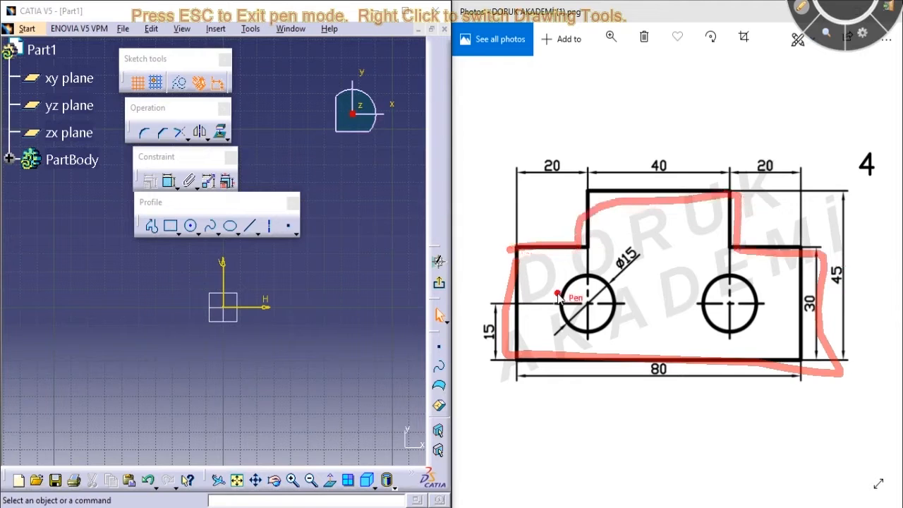
key("Escape")
key("ctrl+2")
mouse_move(852, 192)
left_mouse_down()
mouse_move(870, 304)
mouse_move(843, 342)
left_mouse_up()
mouse_move(814, 252)
left_mouse_down()
mouse_move(823, 332)
mouse_move(812, 350)
left_mouse_up()
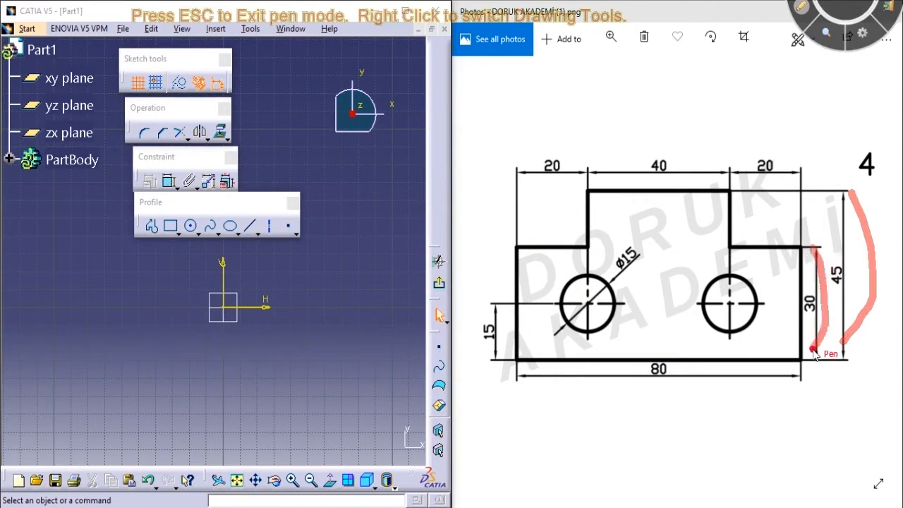
left_click_drag(757, 203, 747, 239)
mouse_move(769, 220)
left_mouse_down()
mouse_move(774, 237)
mouse_move(843, 243)
left_mouse_up()
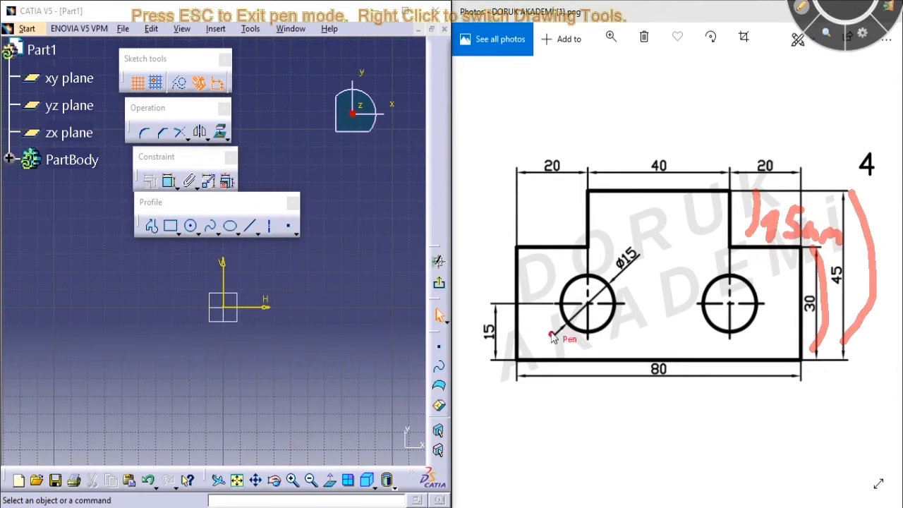
Step: Examine the outline's corner points in the reference drawing and the horizontal and vertical centre lines of the two holes
left_click(588, 246)
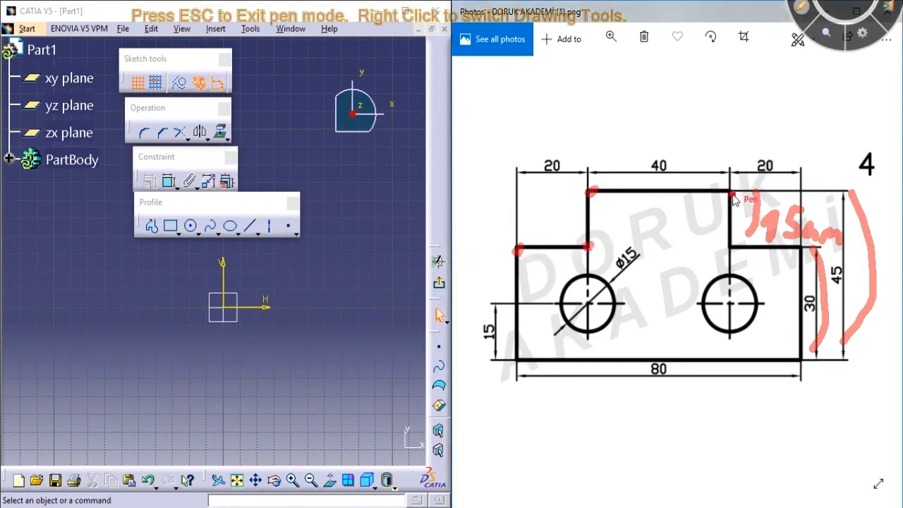
left_click(731, 246)
left_click(729, 193)
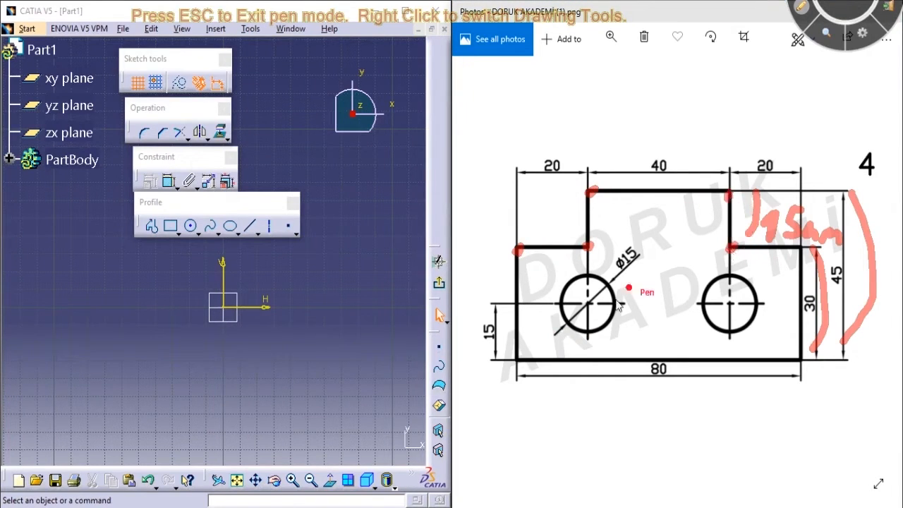
left_click(803, 336)
left_click_drag(803, 360, 798, 365)
left_click(714, 310)
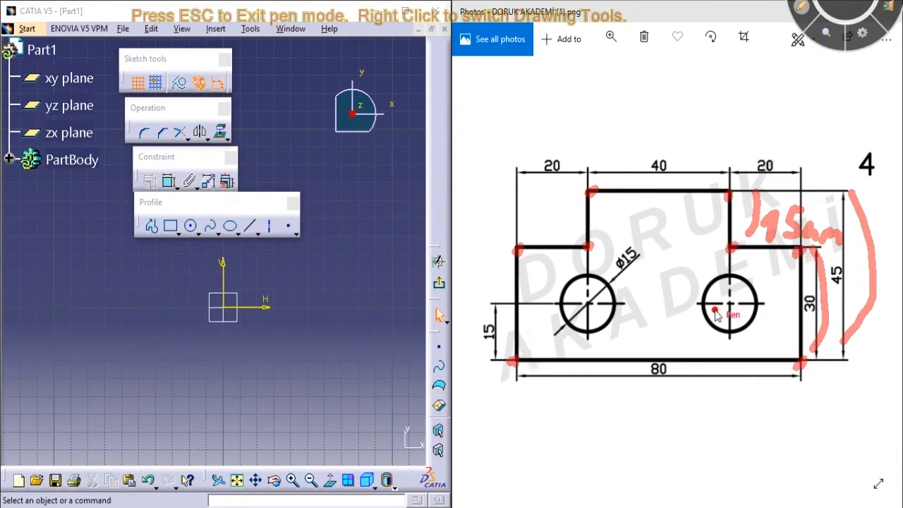
left_click(573, 281)
left_click(654, 304)
left_click_drag(466, 302, 871, 312)
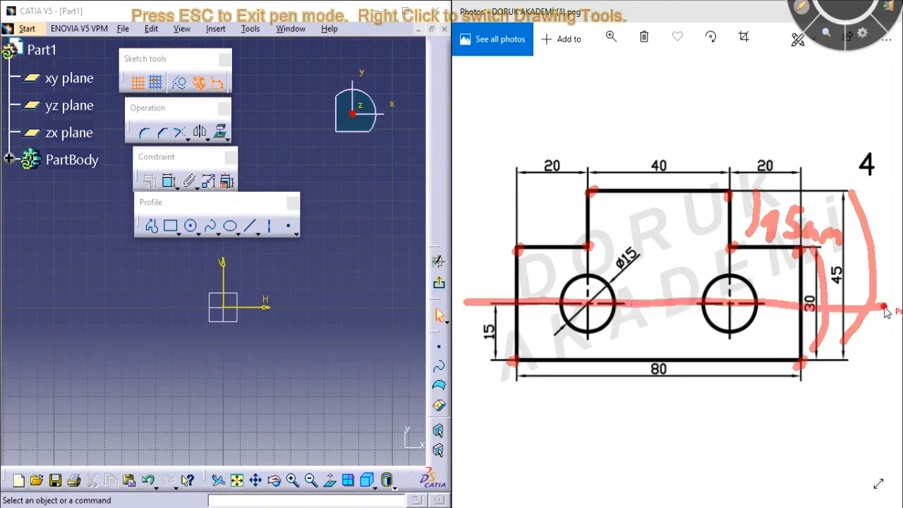
left_click_drag(732, 134, 722, 387)
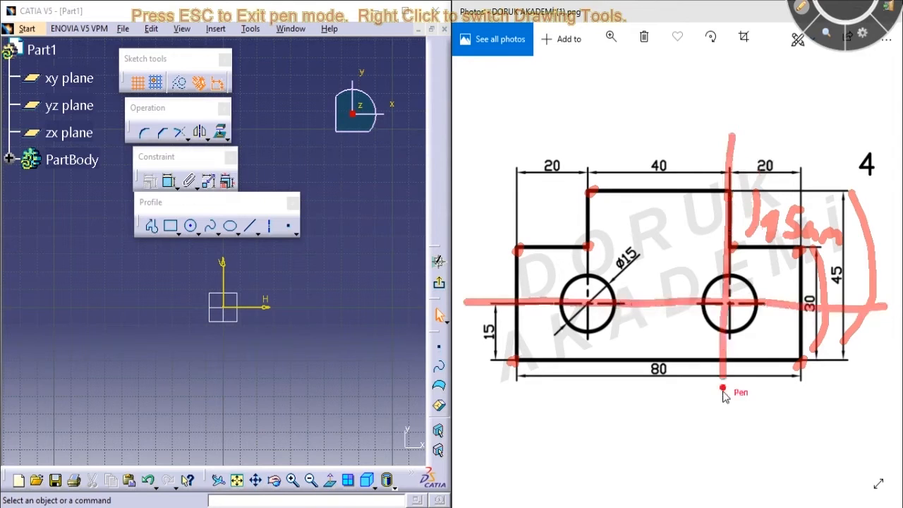
left_click_drag(585, 118, 582, 408)
left_click_drag(607, 136, 623, 111)
left_click_drag(711, 117, 729, 94)
mouse_move(653, 273)
left_mouse_down()
mouse_move(706, 277)
mouse_move(679, 293)
mouse_move(629, 289)
left_mouse_up()
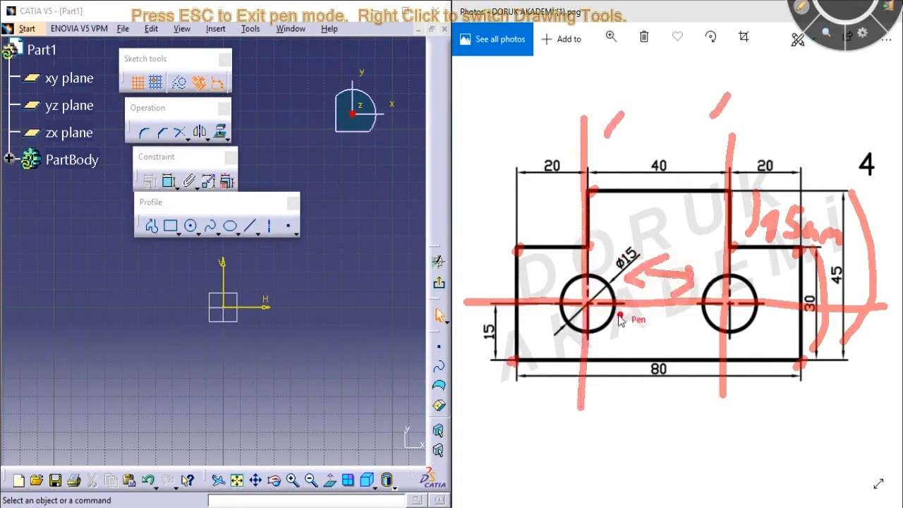
key("Escape")
Step: Start a profile at the sketch origin with a 30 mm vertical line going up
left_click(151, 226)
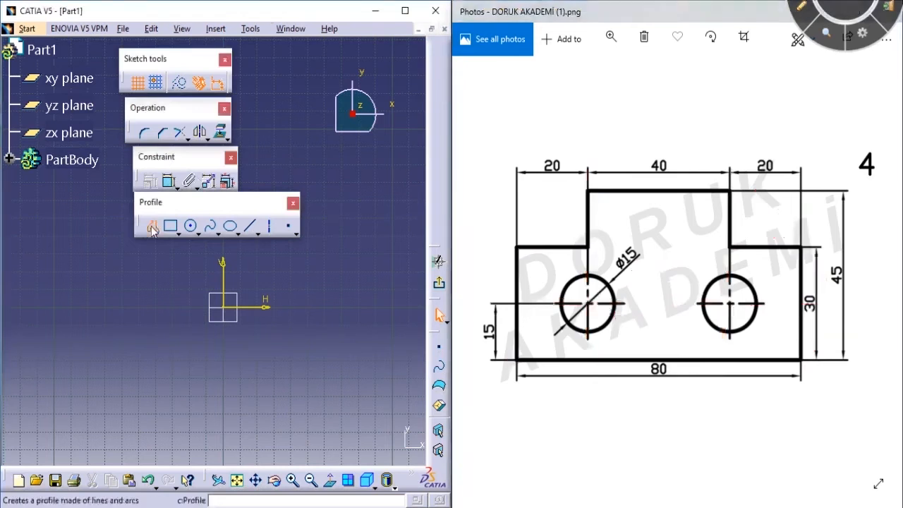
middle_click_drag(187, 257, 174, 322)
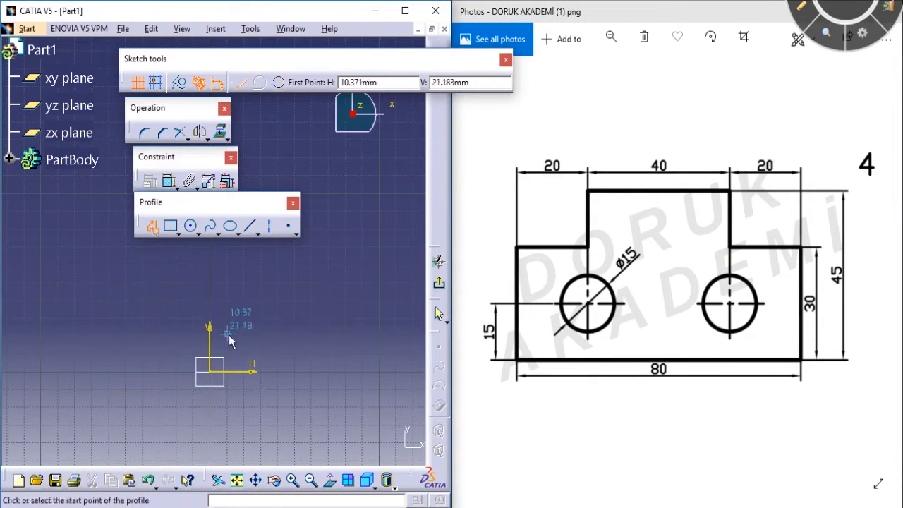
left_click(210, 371)
middle_click_drag(262, 296, 237, 316)
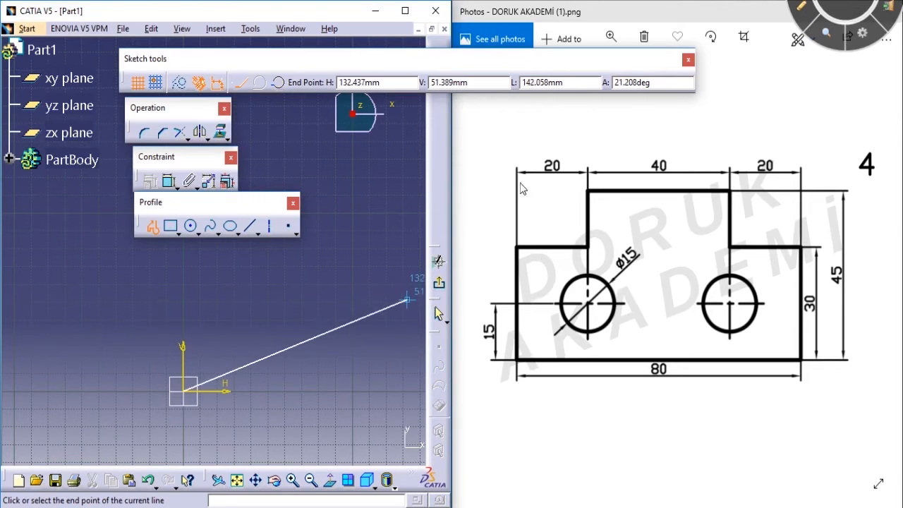
left_click(576, 84)
type("30")
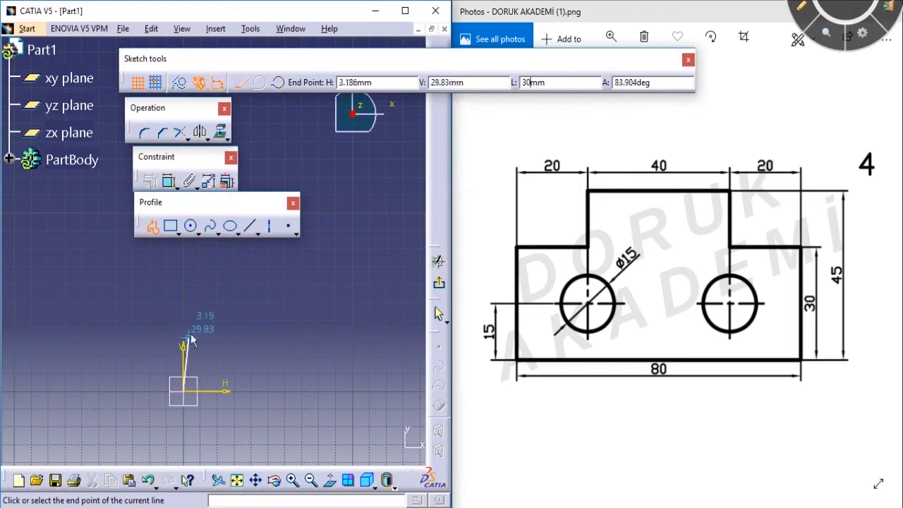
middle_click_drag(192, 374, 187, 354)
middle_click_drag(171, 410, 195, 305)
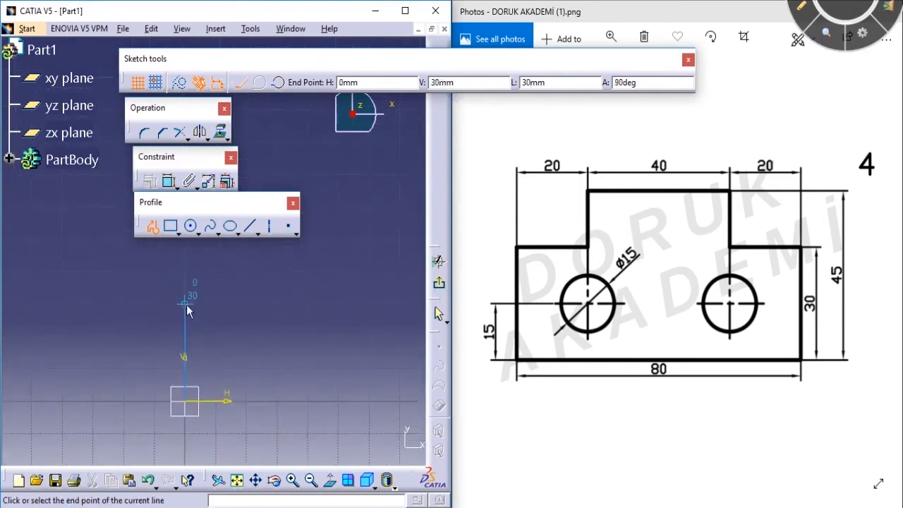
left_click(185, 304)
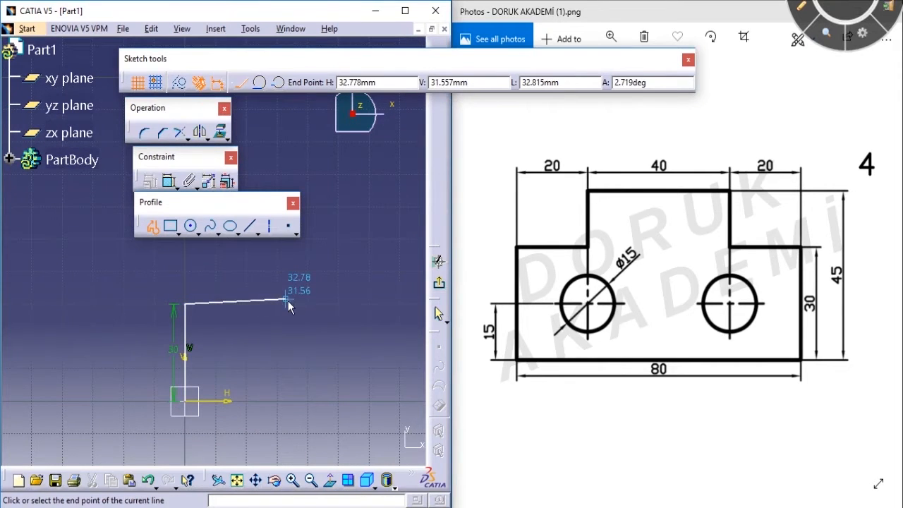
Step: Continue the profile from the top of the 30 mm line with a 20 mm horizontal line to the right
key("Tab")
key("Tab")
key("Tab")
type("20")
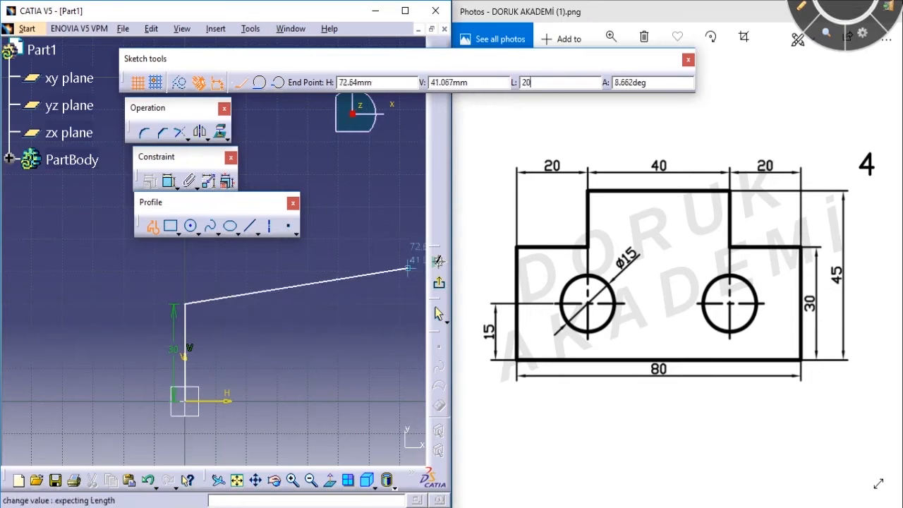
key("Return")
left_click(274, 308)
Step: Continue the profile with a 15 mm vertical line upward and a 40 mm horizontal line to the right
middle_click_drag(292, 268, 292, 303)
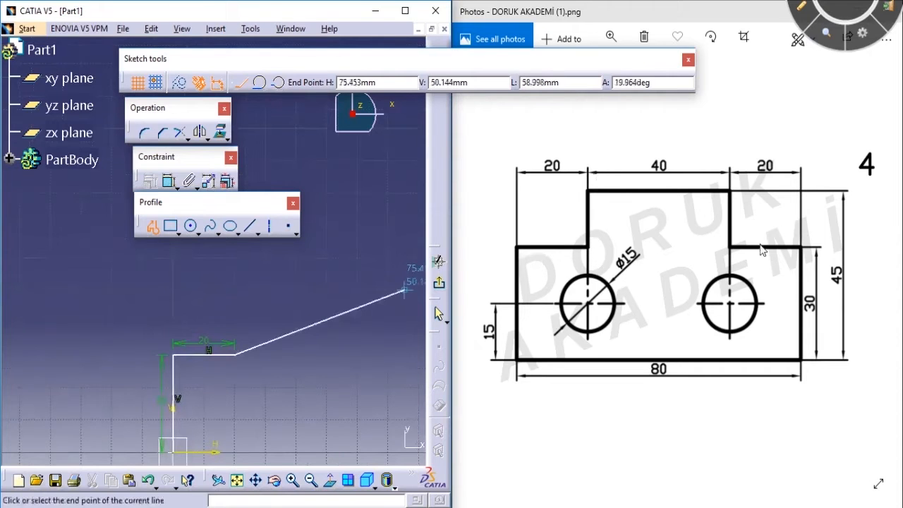
left_click(576, 83)
type("15")
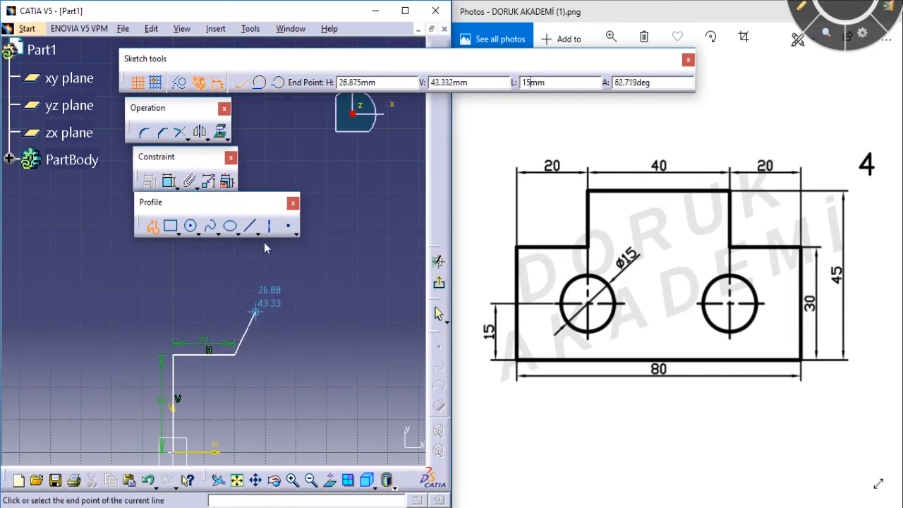
left_click(237, 266)
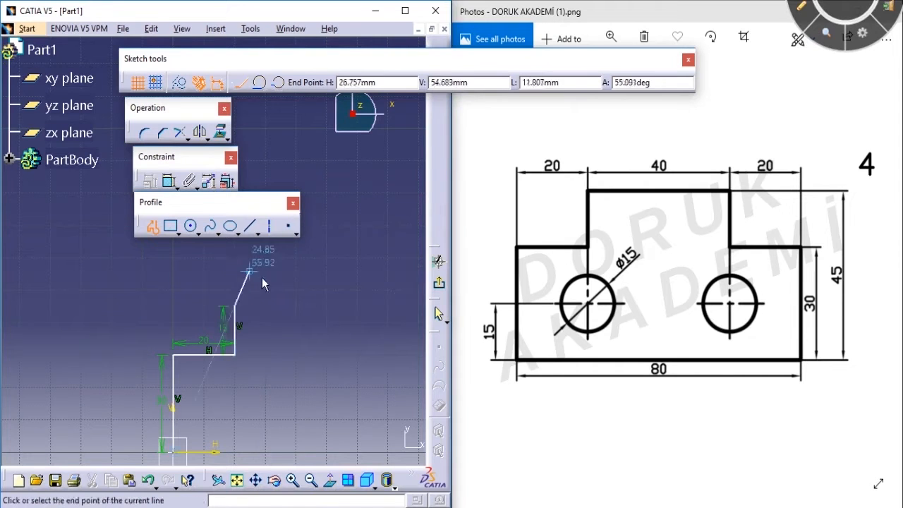
left_click(569, 82)
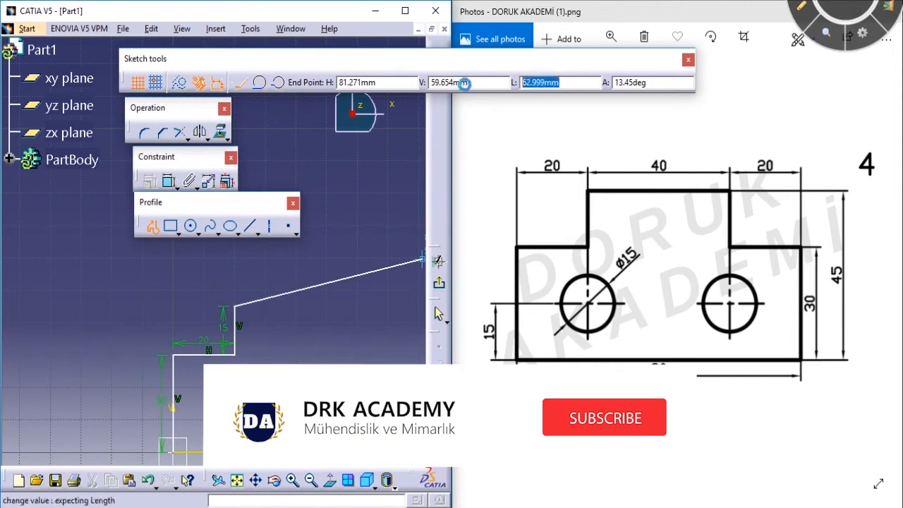
type("40")
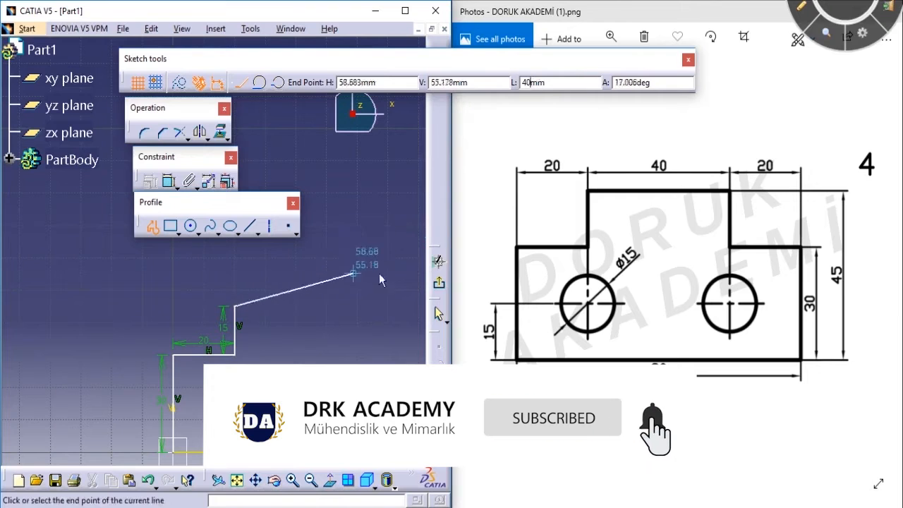
left_click(383, 311)
Step: Add a vertical line from the end of the 40 mm line down to the level of the left 20 mm shoulder
middle_click_drag(382, 310, 340, 258)
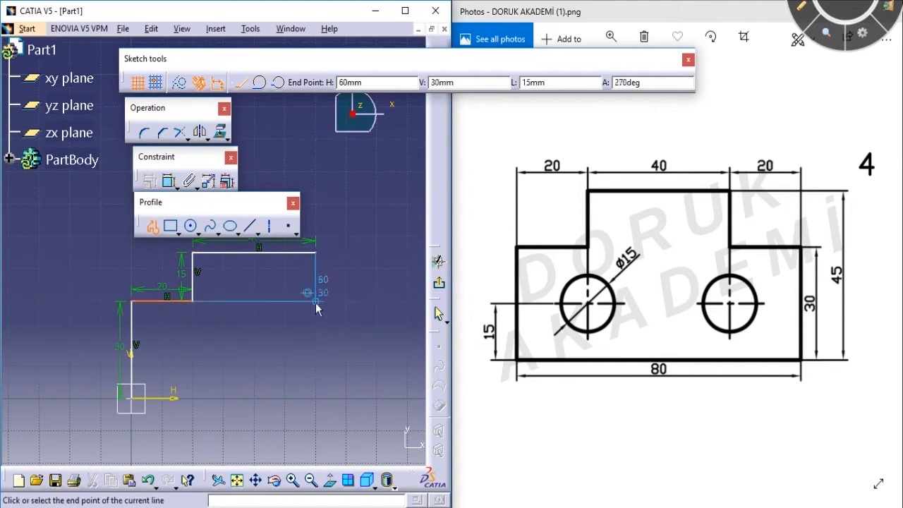
key("ctrl+2")
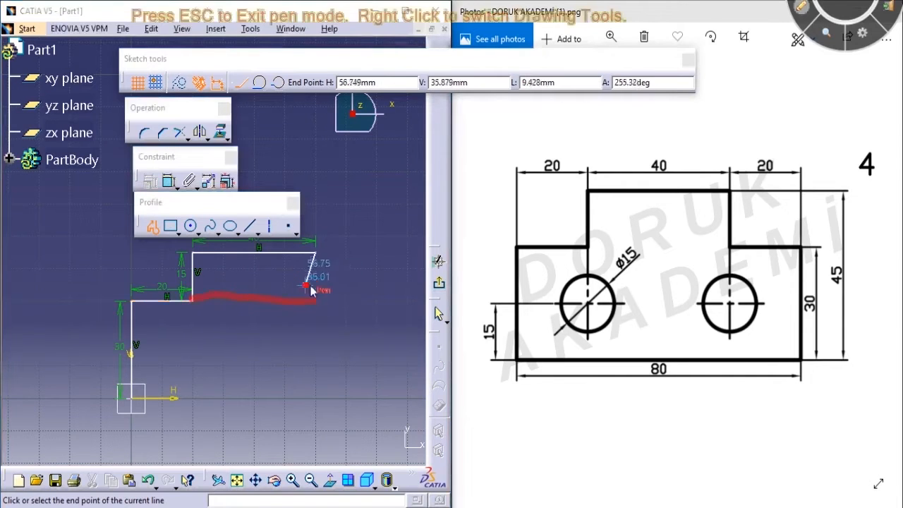
key("Escape")
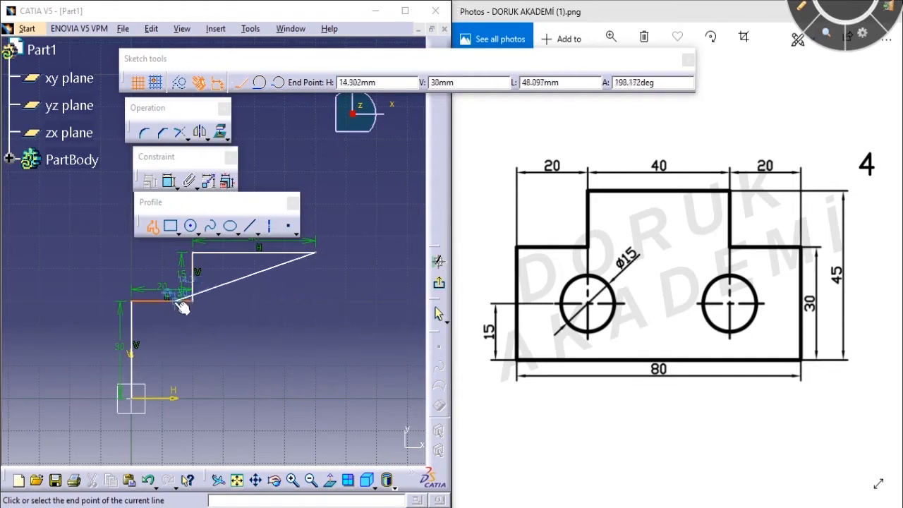
left_click(315, 300)
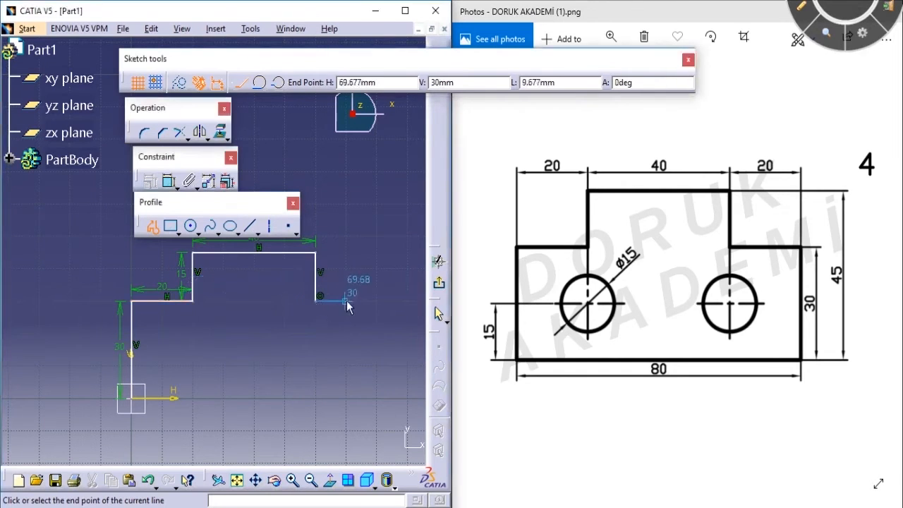
Step: Draw the 20 mm right shoulder and close the profile down to the horizontal axis and back to the origin
left_click(573, 83)
type("20")
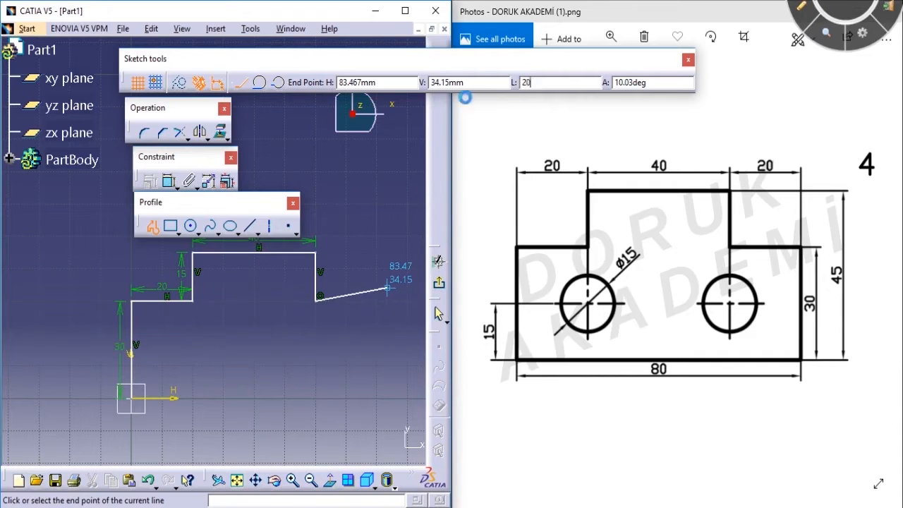
left_click(376, 301)
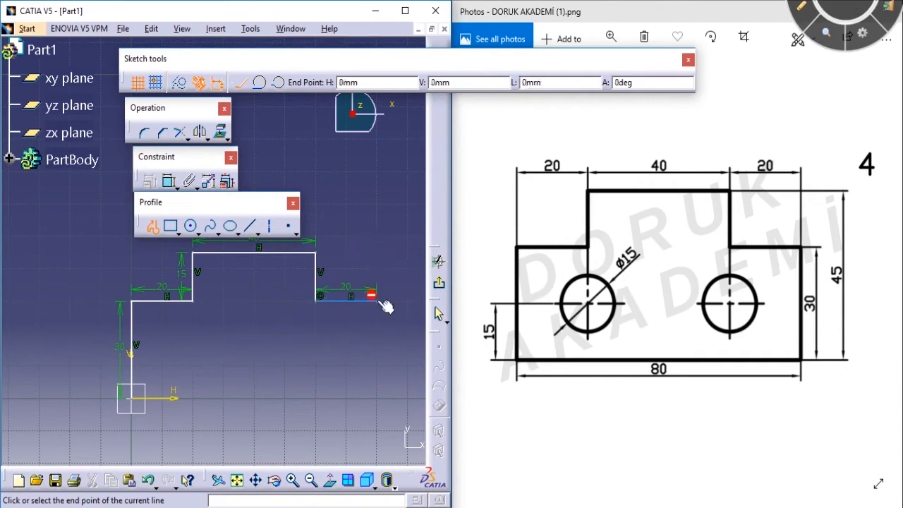
left_click(376, 398)
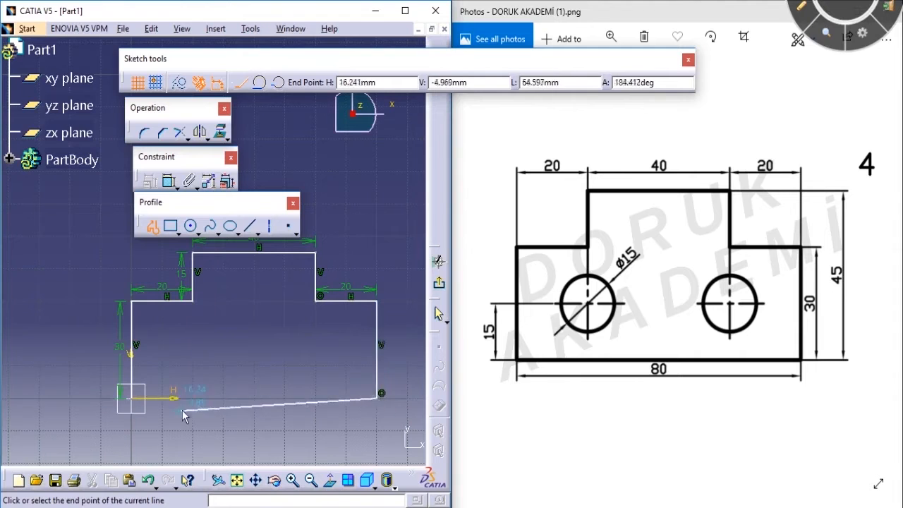
left_click(137, 401)
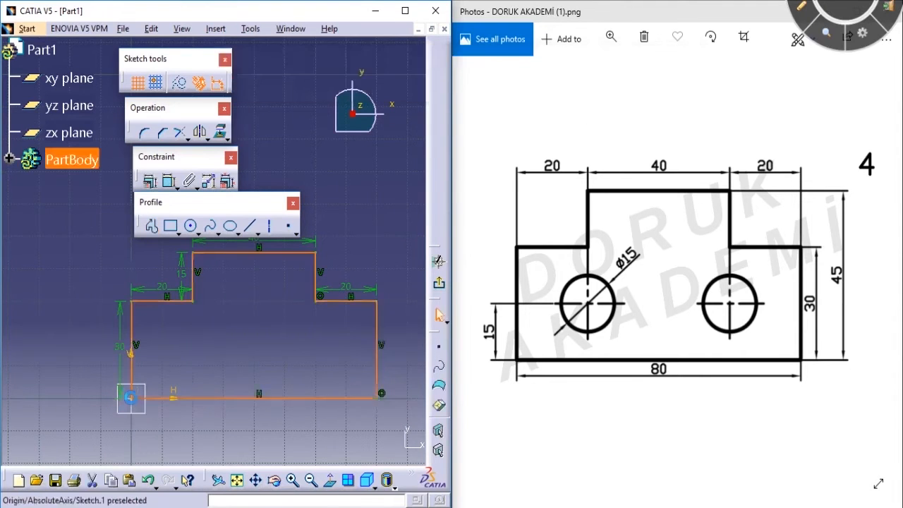
mouse_move(327, 316)
middle_mouse_down("ctrl")
mouse_move(337, 352)
mouse_move(317, 365)
middle_mouse_up("ctrl")
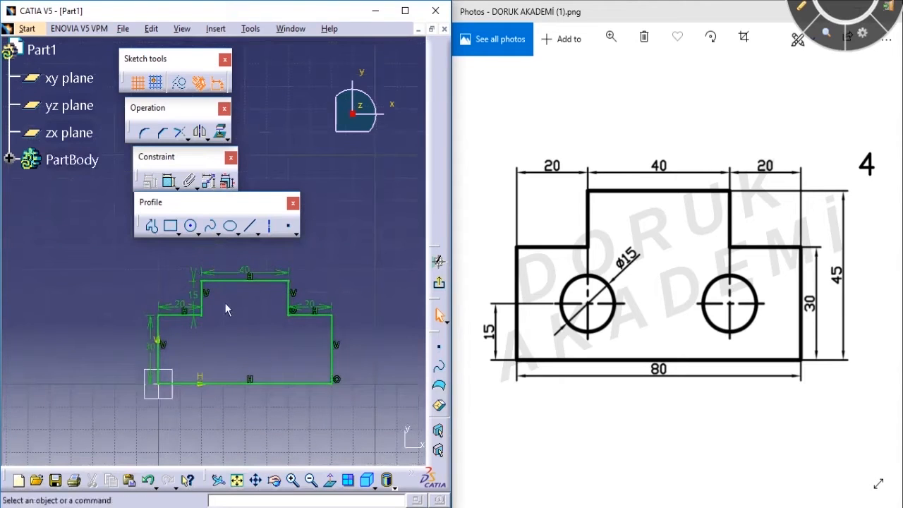
middle_click_drag(294, 357, 296, 345)
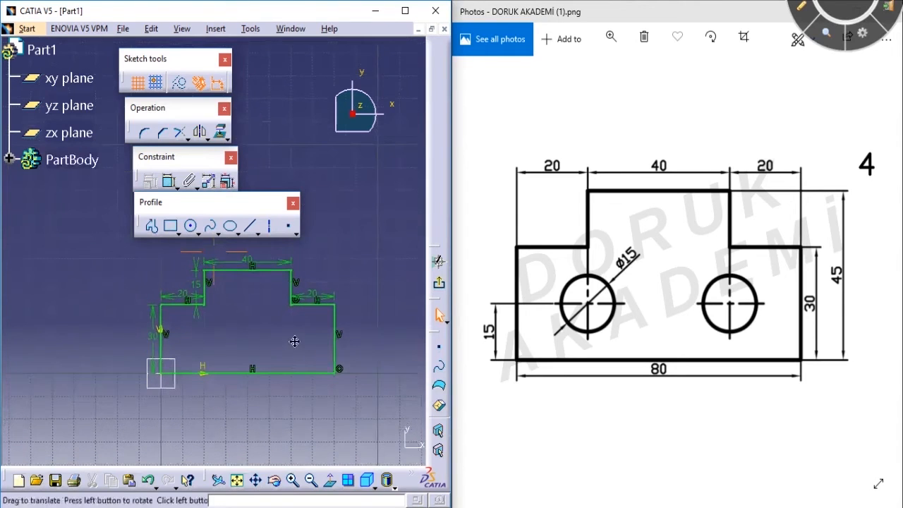
left_click(271, 229)
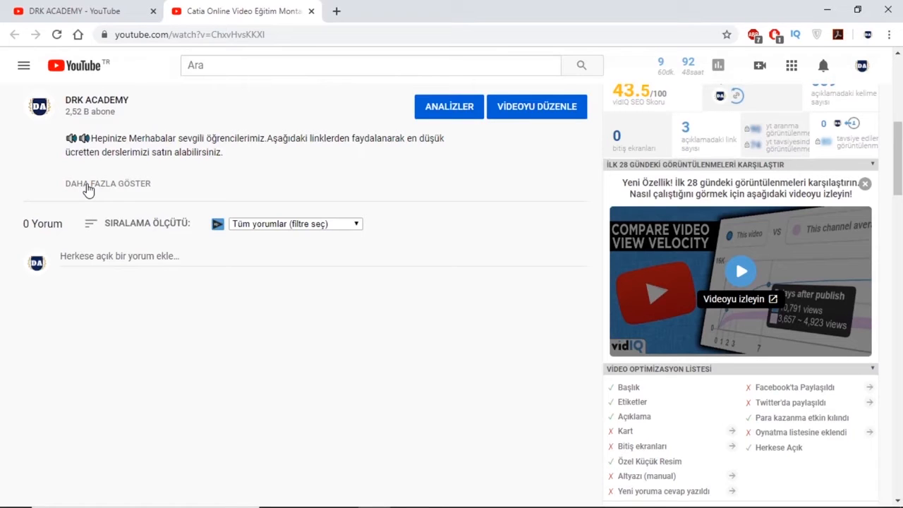
left_click(88, 184)
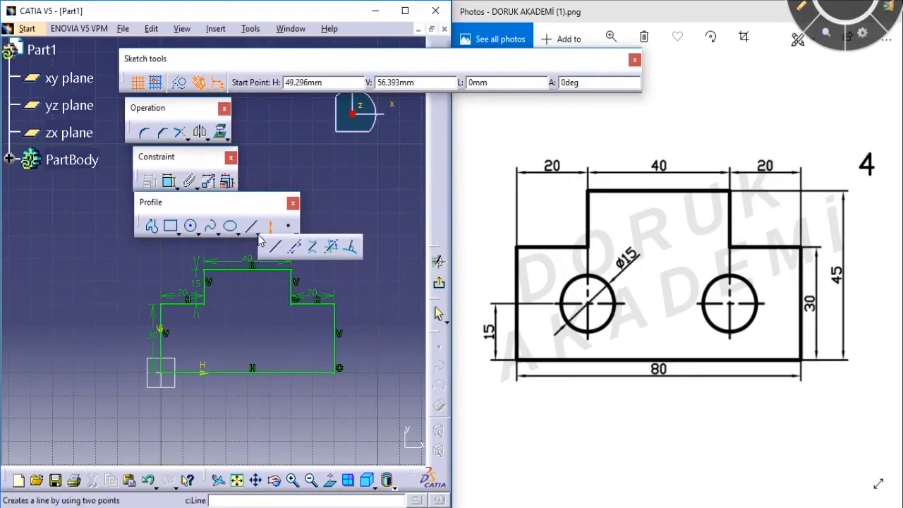
Step: Draw a vertical line from the left step's inner corner down to the bottom edge and convert it into an axis
left_click(252, 227)
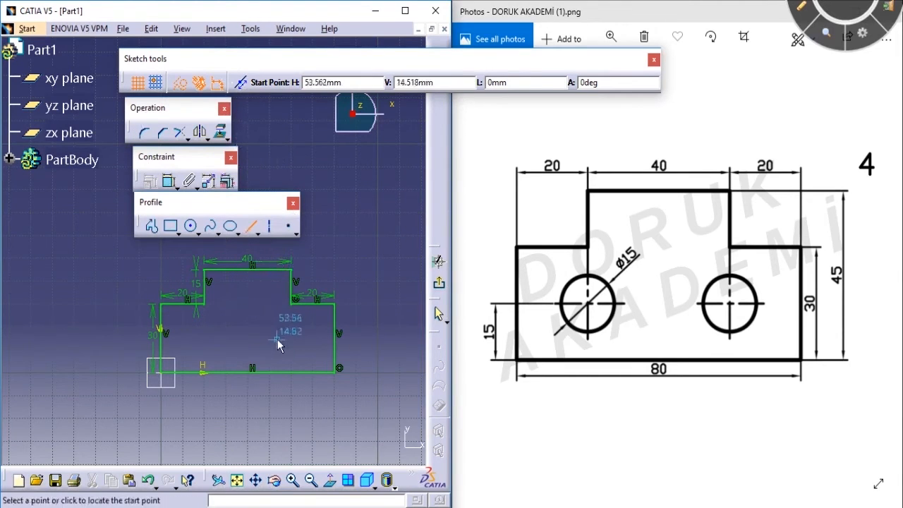
middle_click_drag(277, 339, 287, 331)
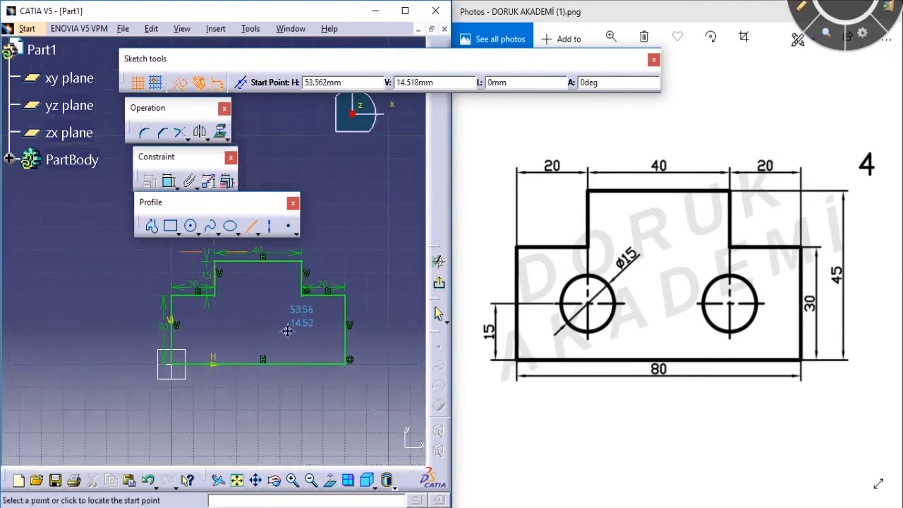
left_click(218, 296)
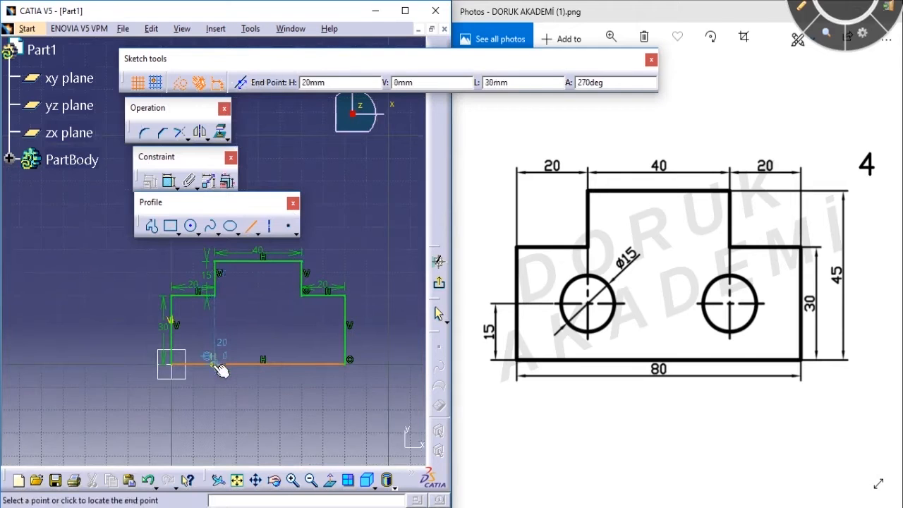
left_click(220, 360)
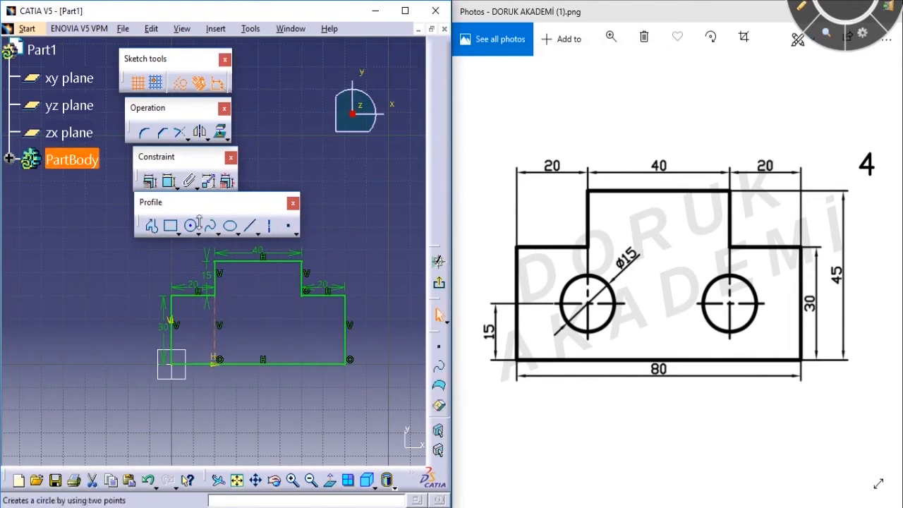
left_click(270, 229)
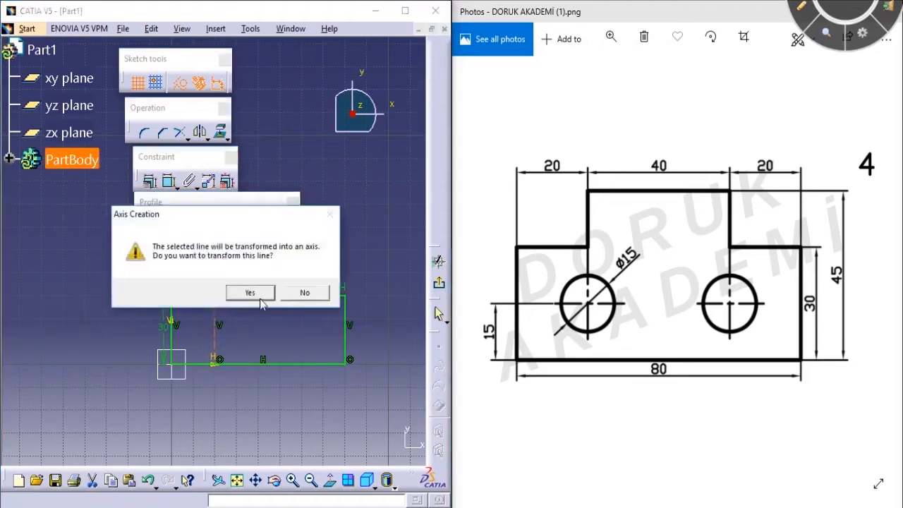
left_click(251, 293)
Step: Draw a horizontal axis across the whole plate about 10 mm above the bottom edge, extending past both sides
left_click(271, 226)
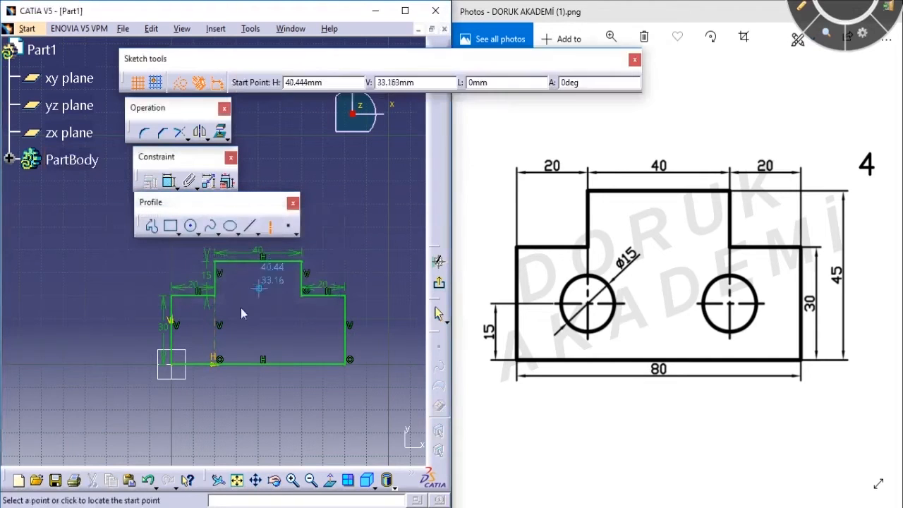
left_click(119, 343)
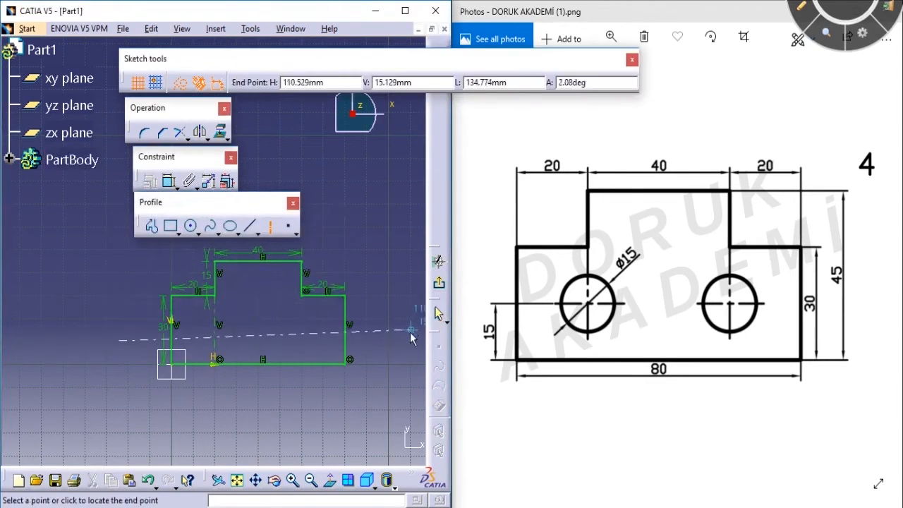
left_click(402, 342)
left_click(395, 349)
middle_click_drag(354, 371, 319, 334)
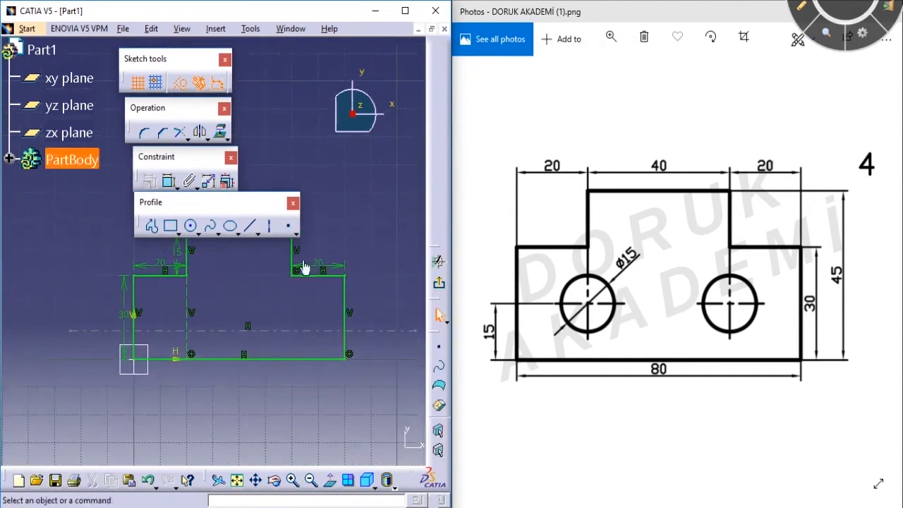
Step: Dimension the distance between the horizontal axis and the plate's bottom edge, placing the dimension left of the profile
left_click(170, 181)
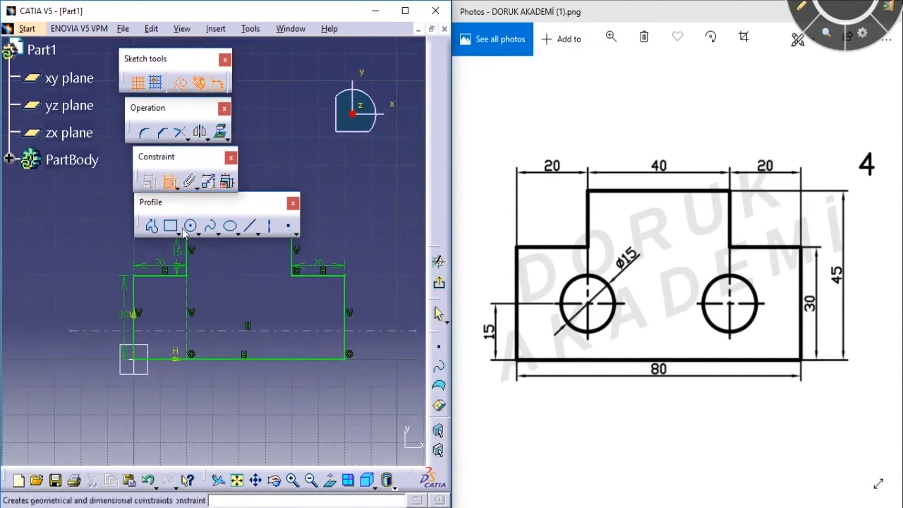
left_click(214, 330)
left_click(228, 359)
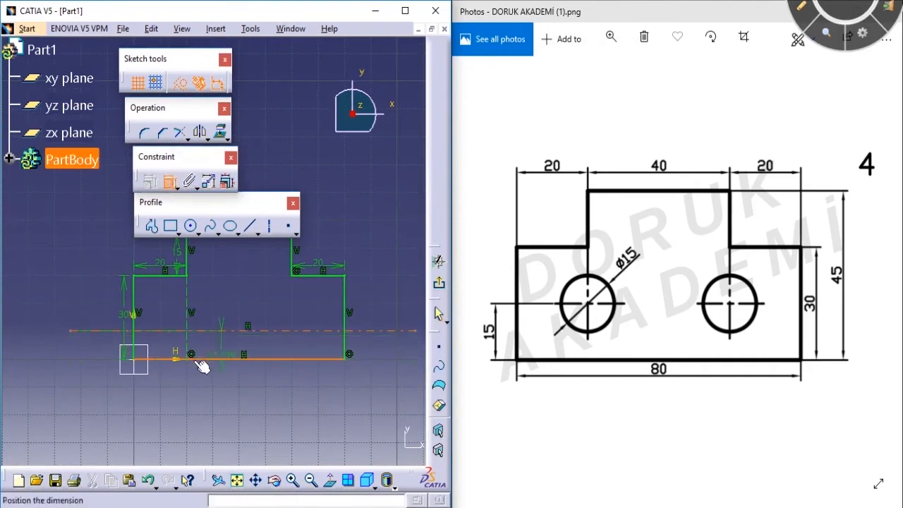
left_click(58, 359)
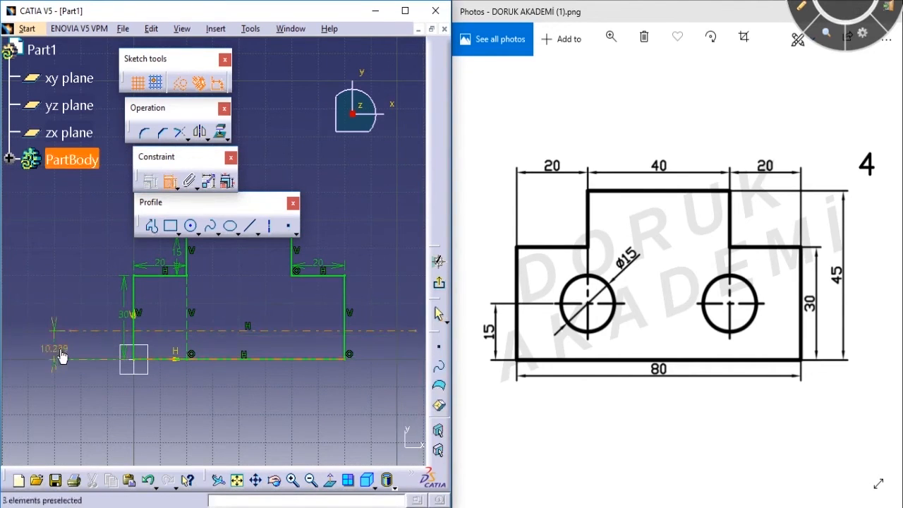
key("ctrl+2")
mouse_move(504, 334)
left_mouse_down()
mouse_move(477, 354)
mouse_move(499, 337)
left_mouse_up()
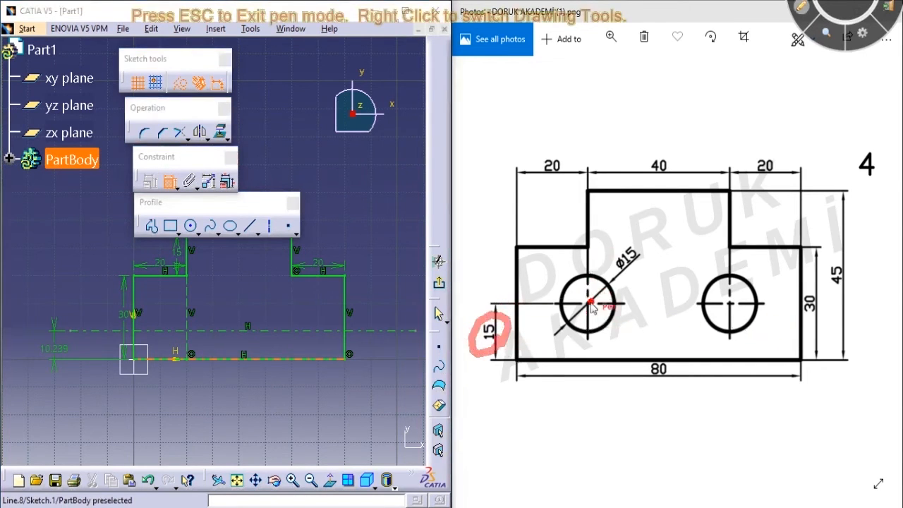
left_click_drag(590, 250, 587, 302)
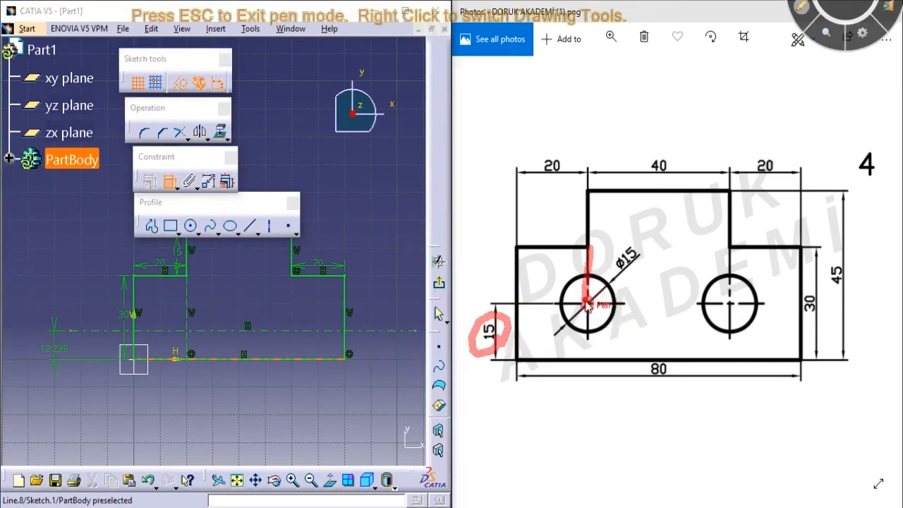
left_click_drag(506, 309, 572, 305)
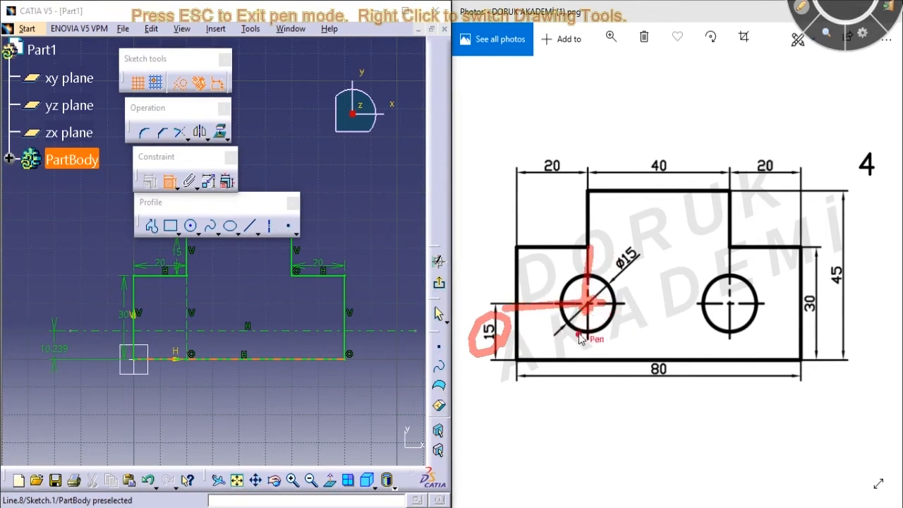
key("Escape")
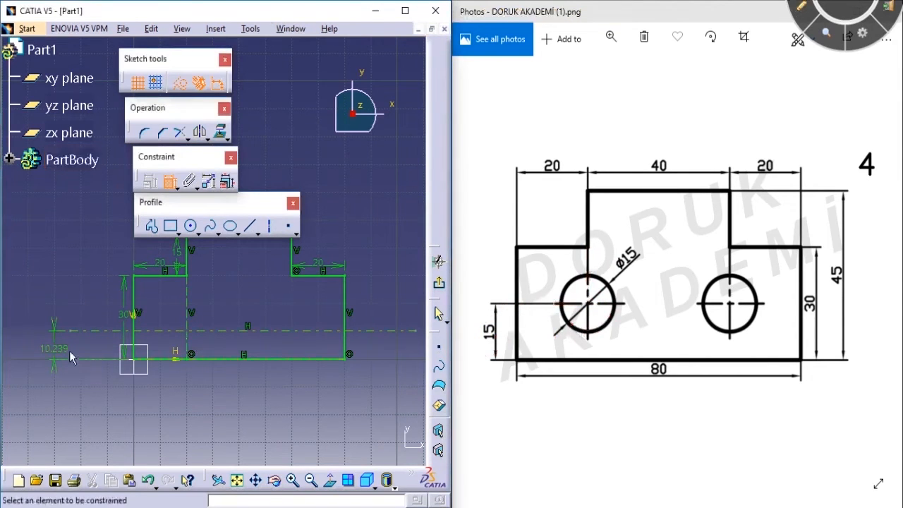
Step: Set the distance from the bottom edge to the horizontal axis to 15 mm
double_click(51, 349)
type("15mm")
key("Return")
middle_click_drag(221, 376, 266, 335, "ctrl")
middle_click_drag(266, 335, 301, 326)
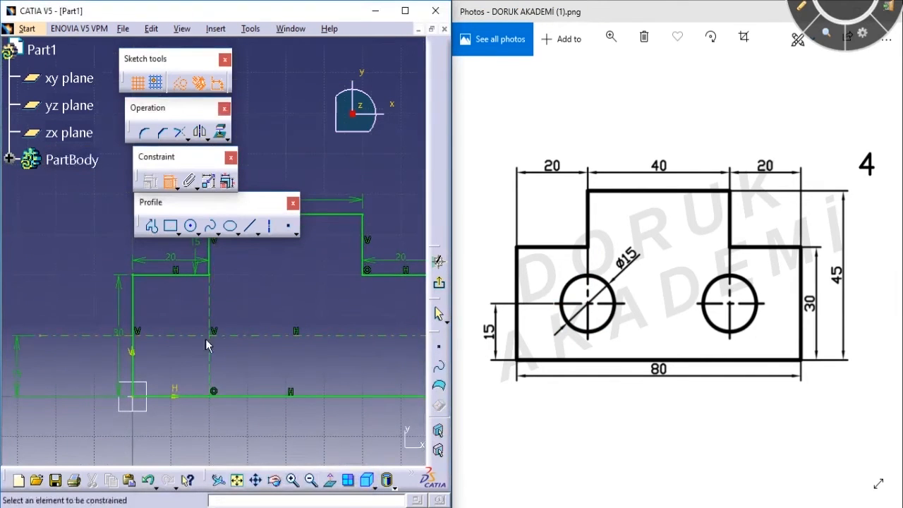
left_click(190, 228)
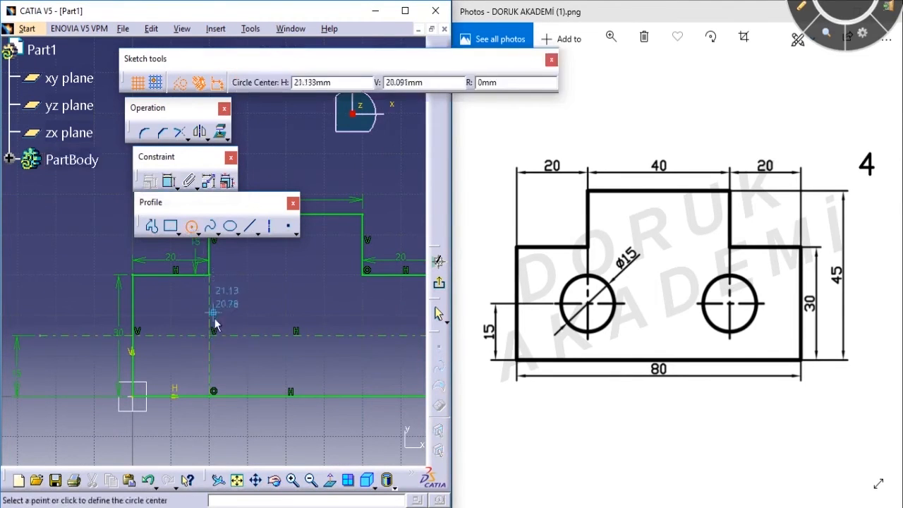
left_click(198, 236)
left_click(233, 245)
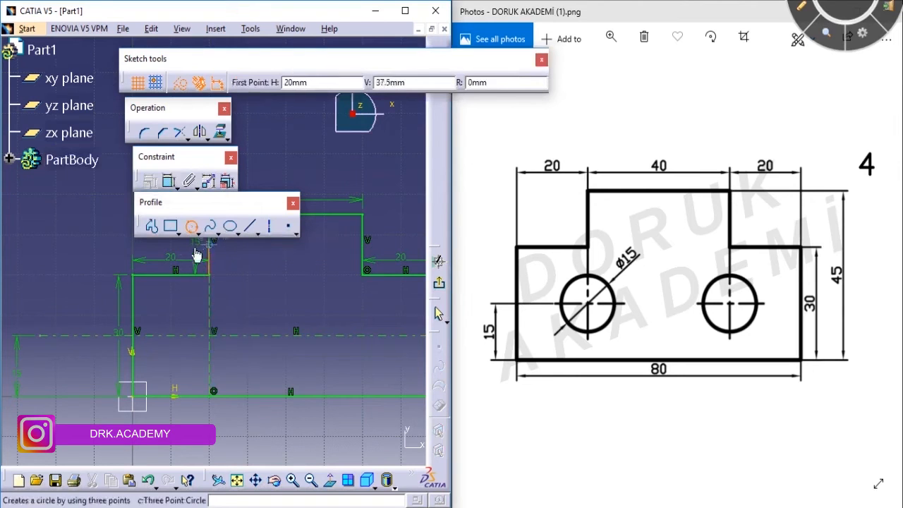
Step: Draw a circle with radius 15/2 centred where the left vertical axis crosses the horizontal axis
left_click(198, 235)
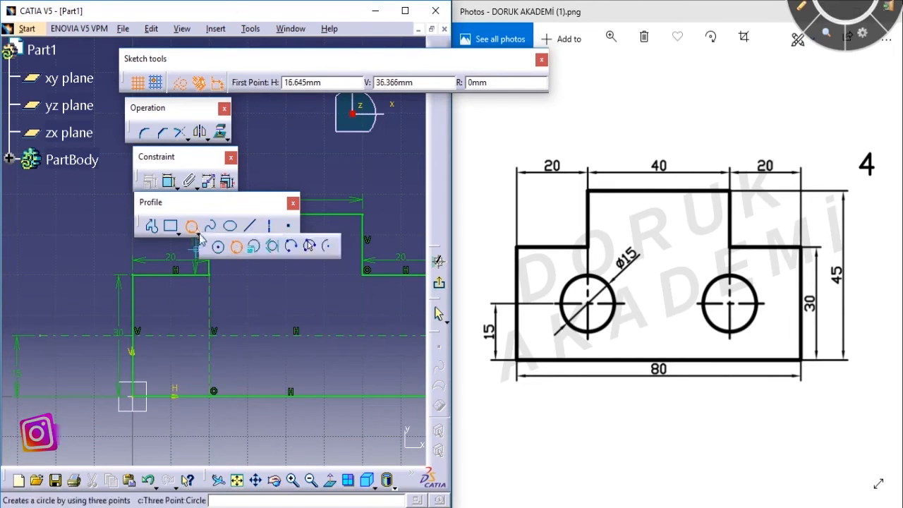
left_click(220, 247)
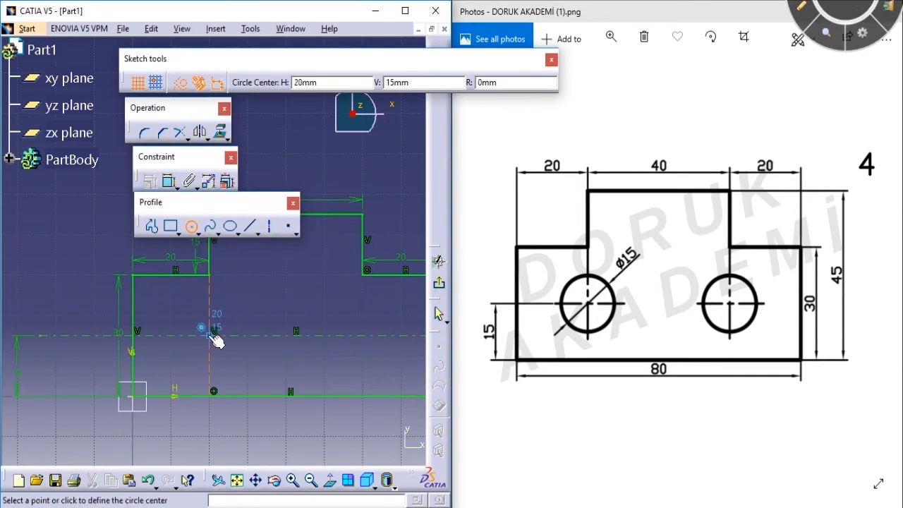
left_click(212, 334)
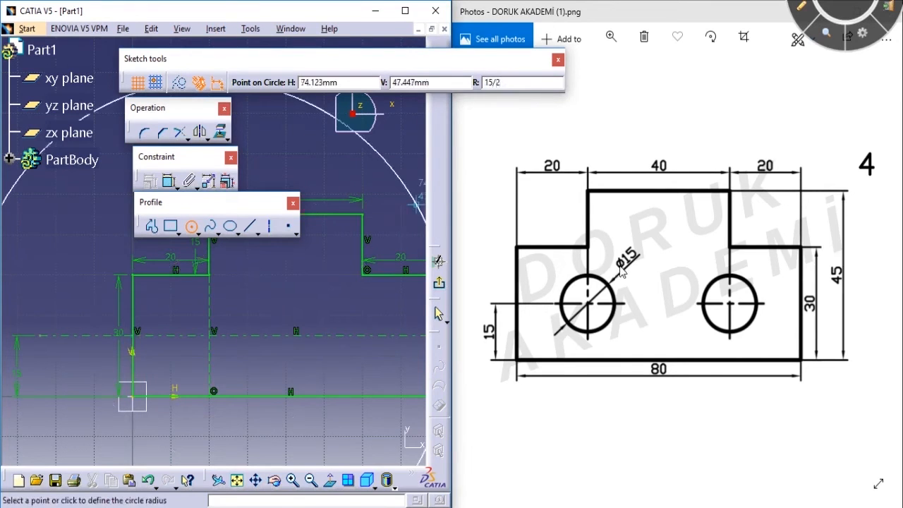
key("Return")
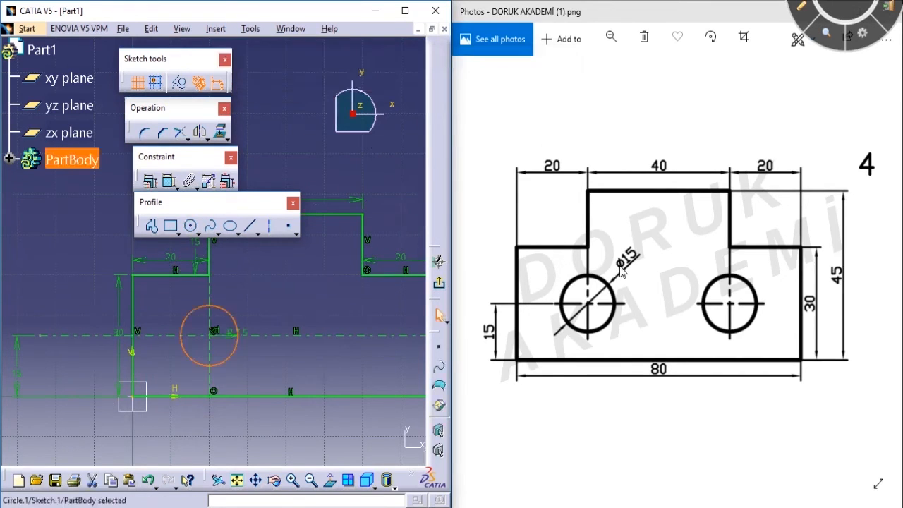
left_click(316, 306)
middle_click_drag(328, 289, 324, 366)
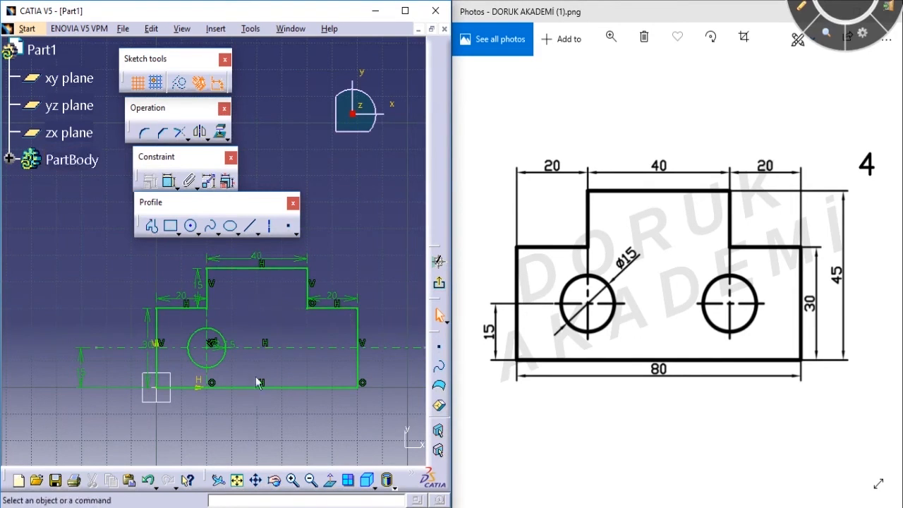
middle_click_drag(291, 352, 280, 375)
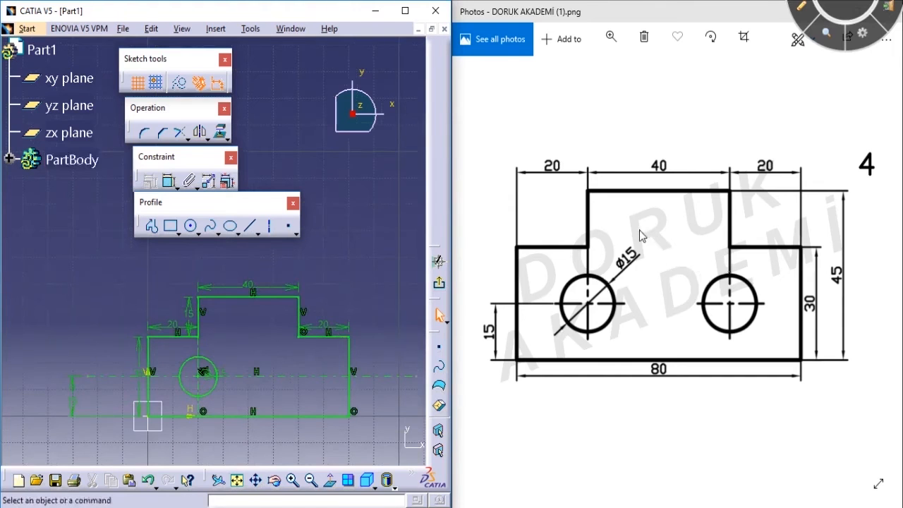
key("ctrl+2")
mouse_move(655, 178)
left_mouse_down()
mouse_move(653, 148)
mouse_move(659, 179)
left_mouse_up()
mouse_move(596, 288)
left_mouse_down()
mouse_move(614, 323)
mouse_move(644, 303)
mouse_move(690, 316)
left_mouse_up()
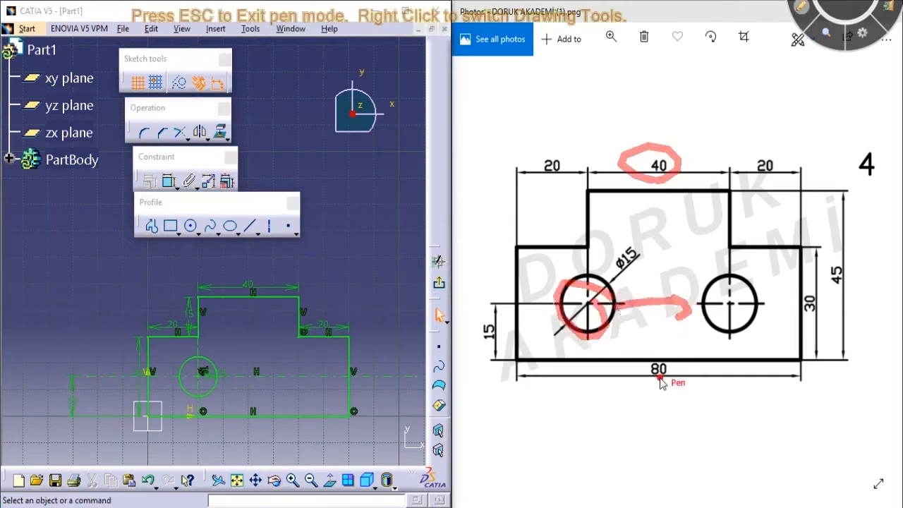
key("Escape")
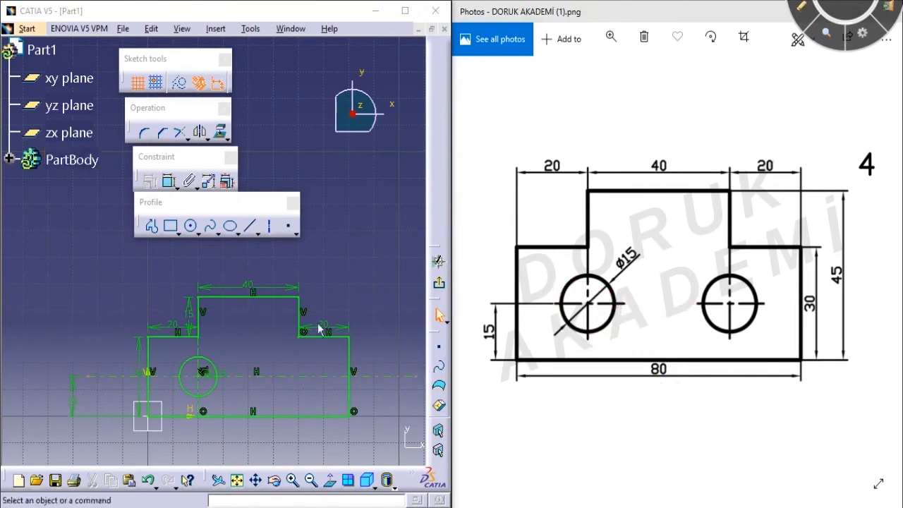
Step: Draw a vertical axis about 71 mm long through the plate's middle, about 42 mm from the left edge
left_click(326, 274)
left_click(270, 225)
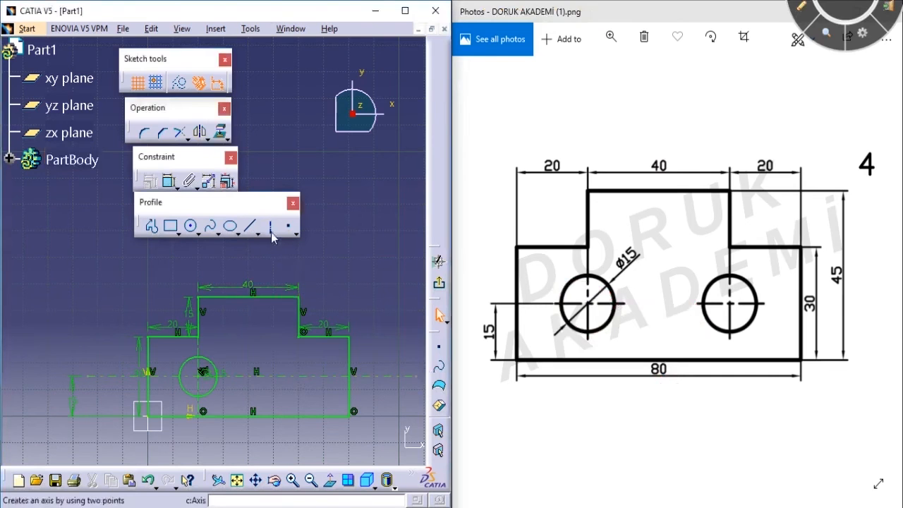
left_click(254, 265)
middle_click_drag(256, 429, 256, 416)
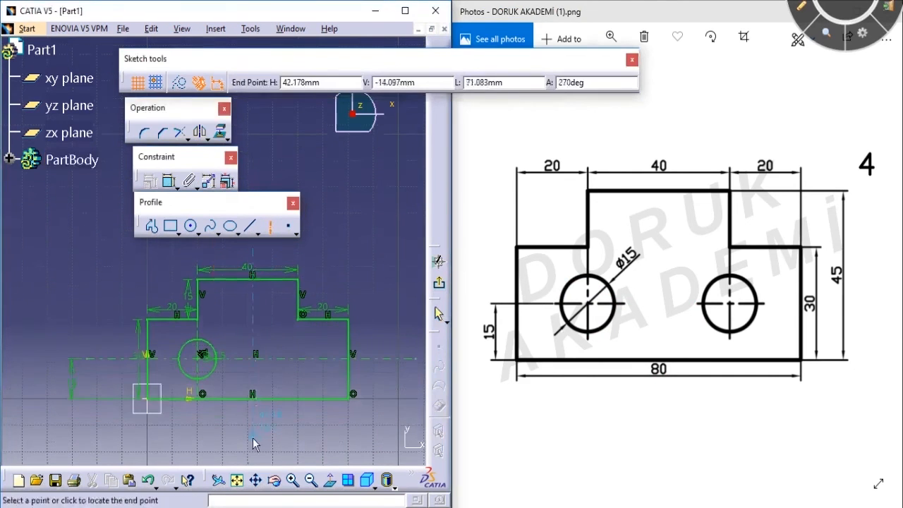
left_click(256, 423)
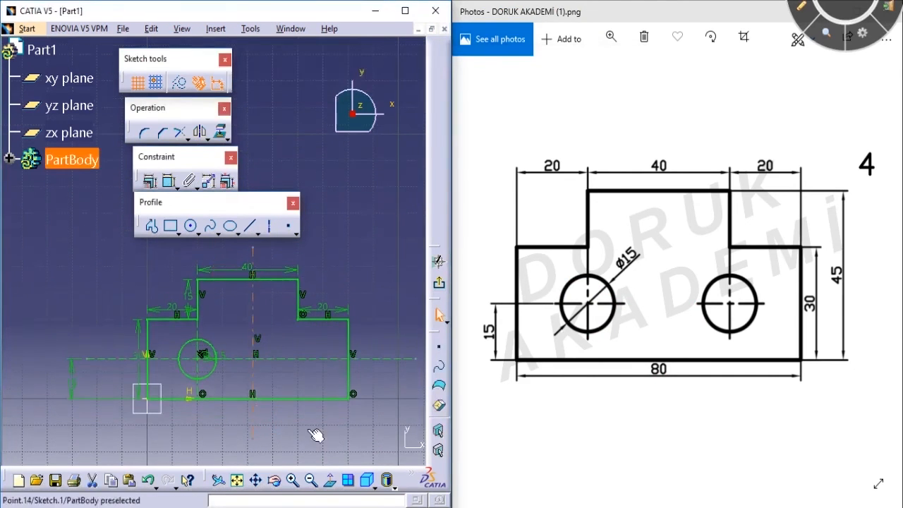
left_click(169, 181)
left_click(254, 339)
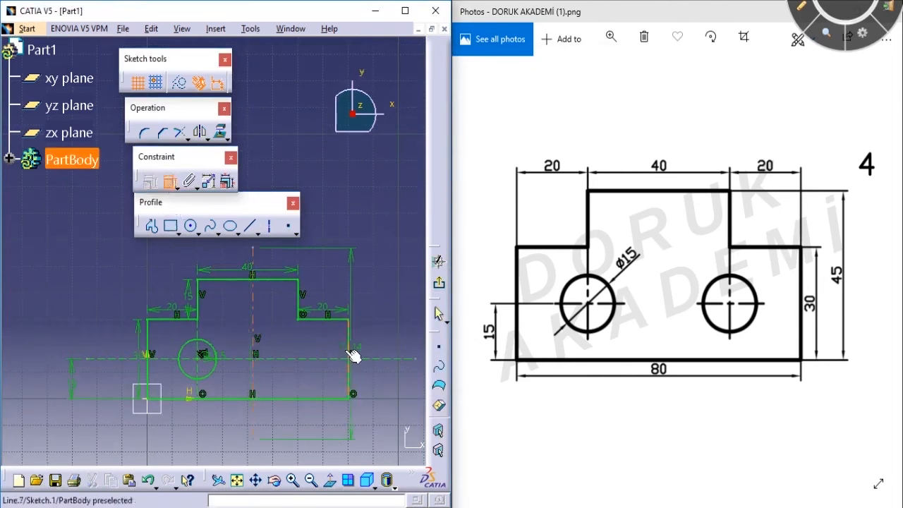
left_click(345, 345)
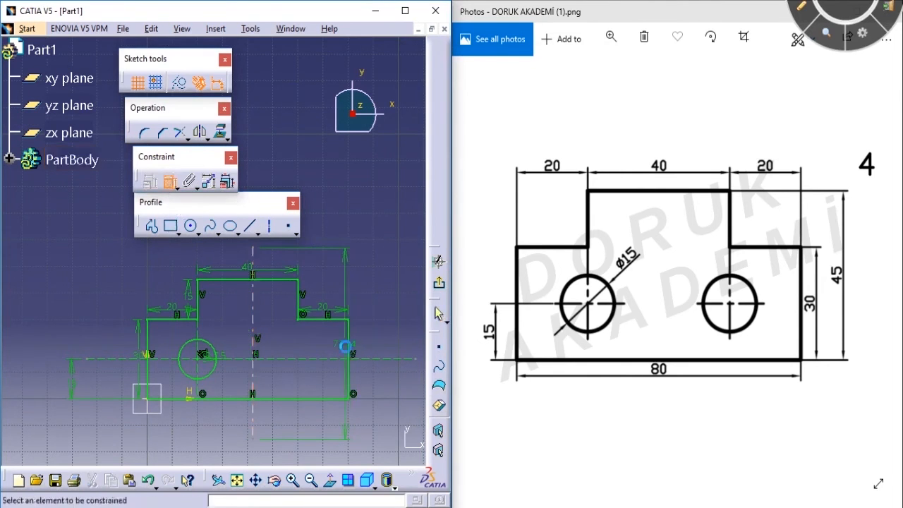
left_click(346, 285)
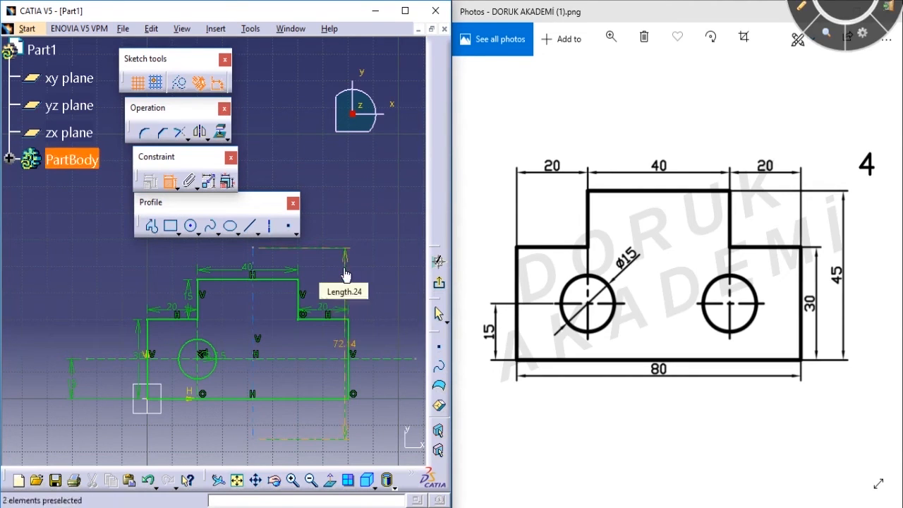
left_click(170, 182)
left_click(349, 351)
Step: Dimension the distance from the middle vertical axis to the plate's right edge, place it above the profile and set it to 40 mm
left_click(169, 182)
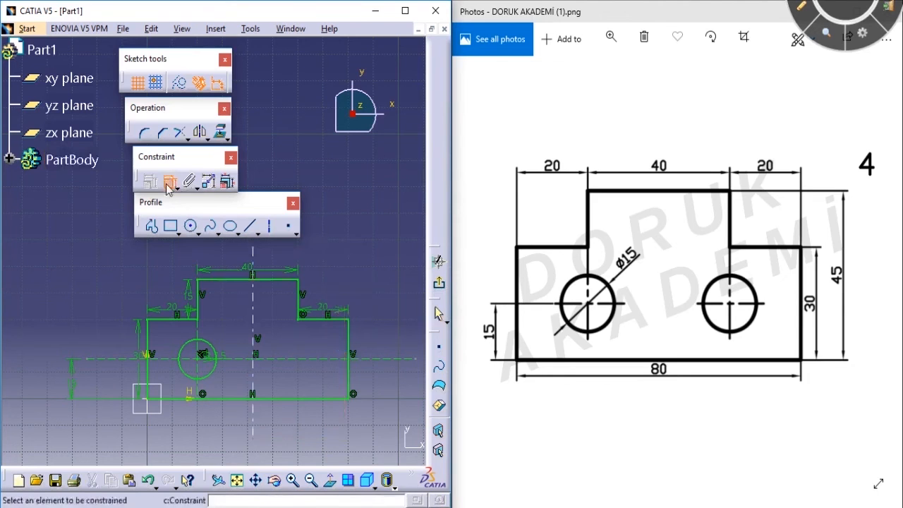
left_click(252, 308)
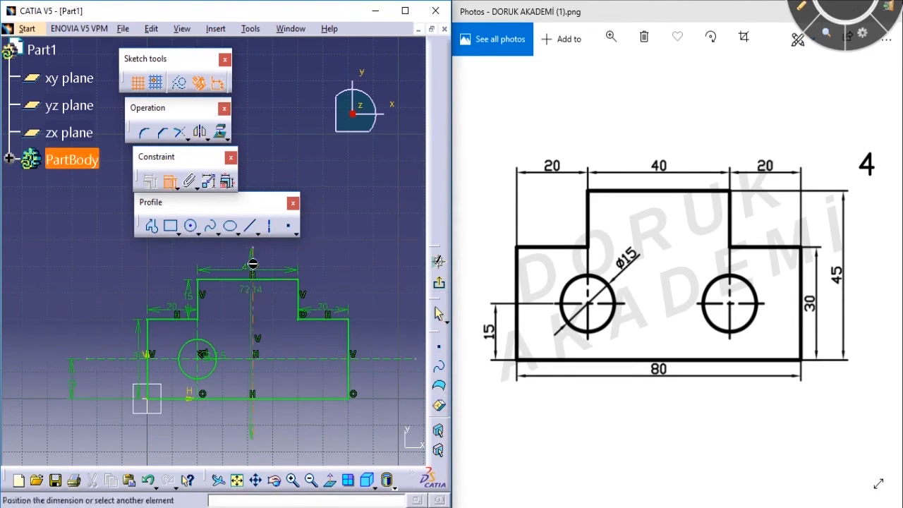
left_click(349, 345)
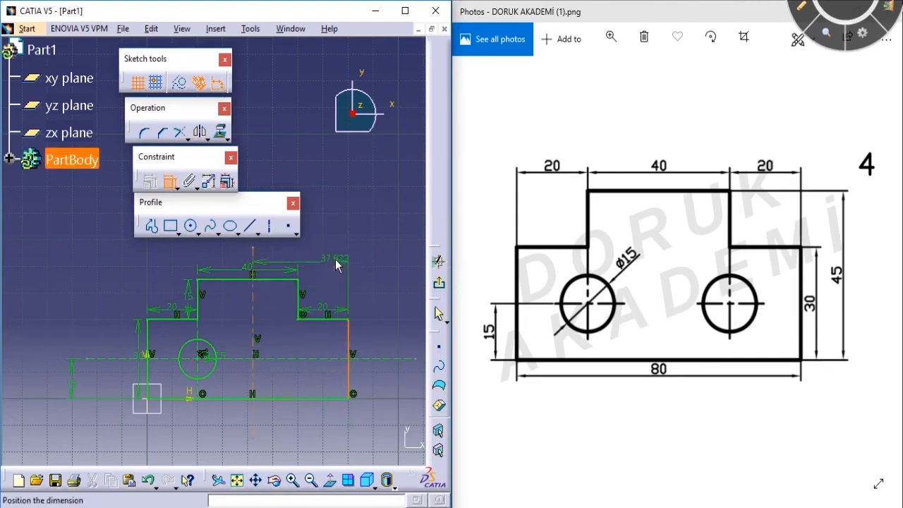
left_click(336, 252)
double_click(336, 252)
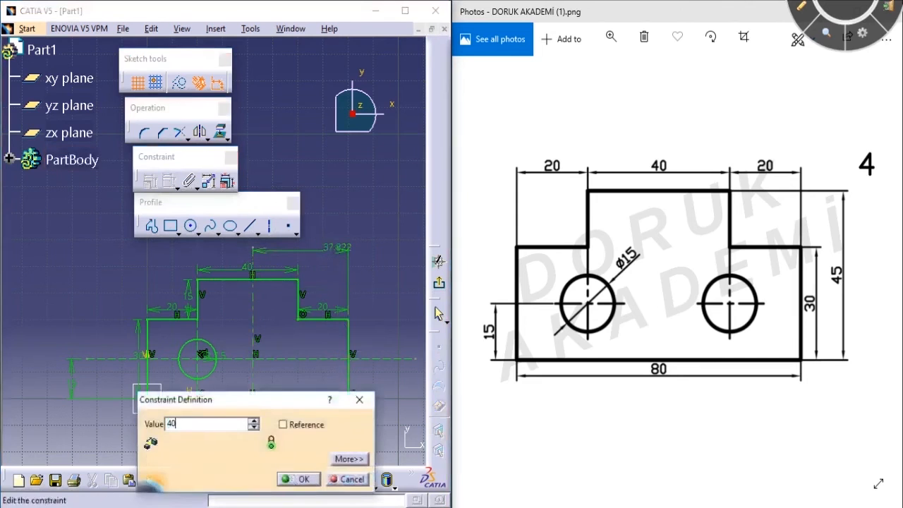
key("Return")
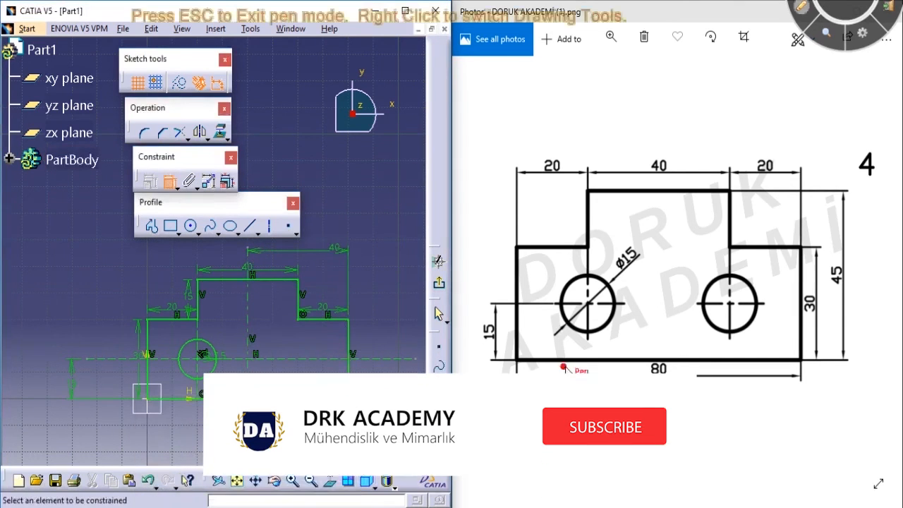
left_click_drag(519, 362, 809, 360)
left_click_drag(661, 83, 660, 452)
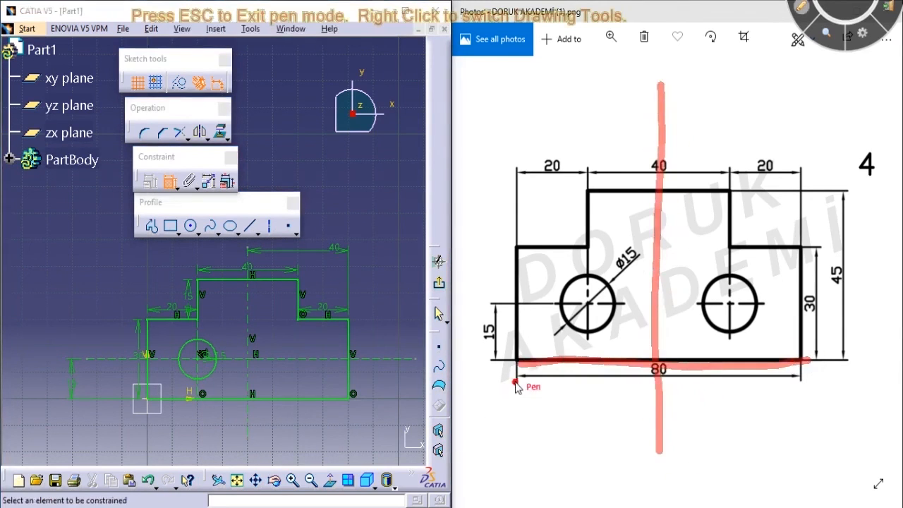
left_click_drag(514, 381, 624, 390)
left_click_drag(681, 399, 790, 400)
key("Escape")
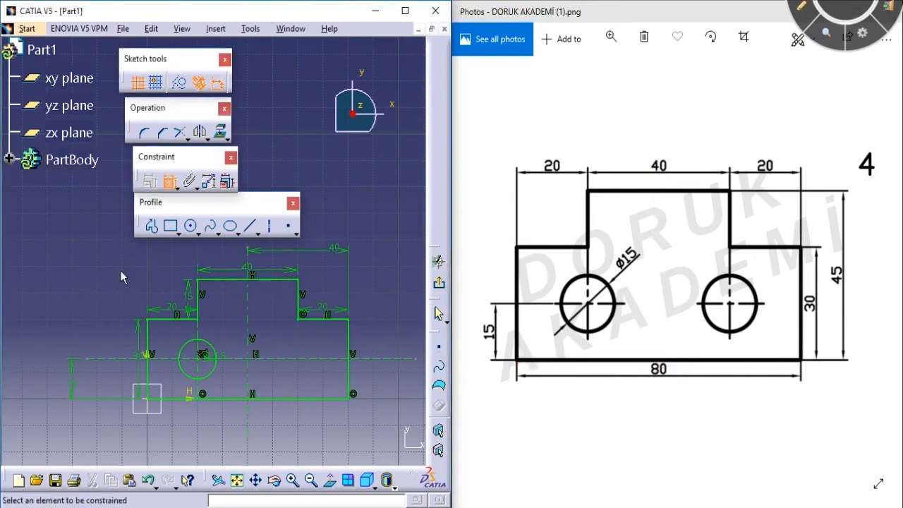
Step: Mirror the left circle about the plate's middle vertical axis to create the right hole
left_click(166, 185)
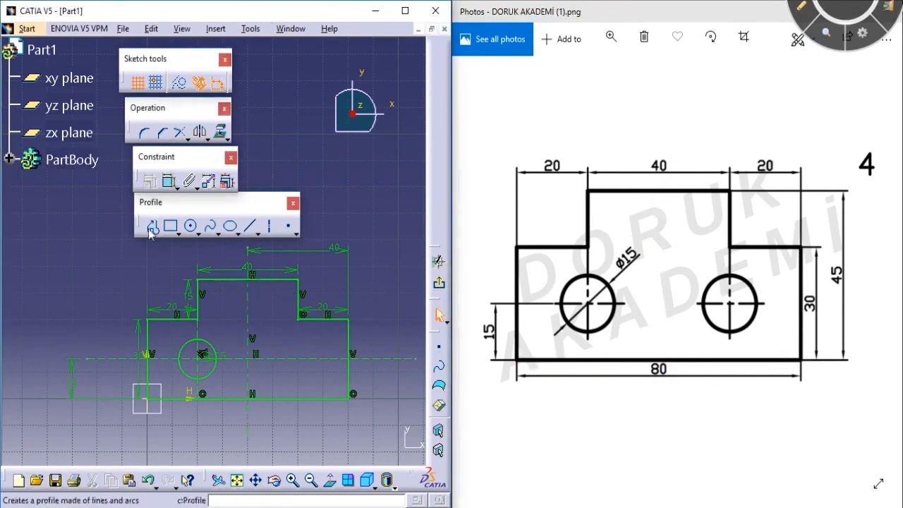
left_click(210, 345)
left_click(200, 132)
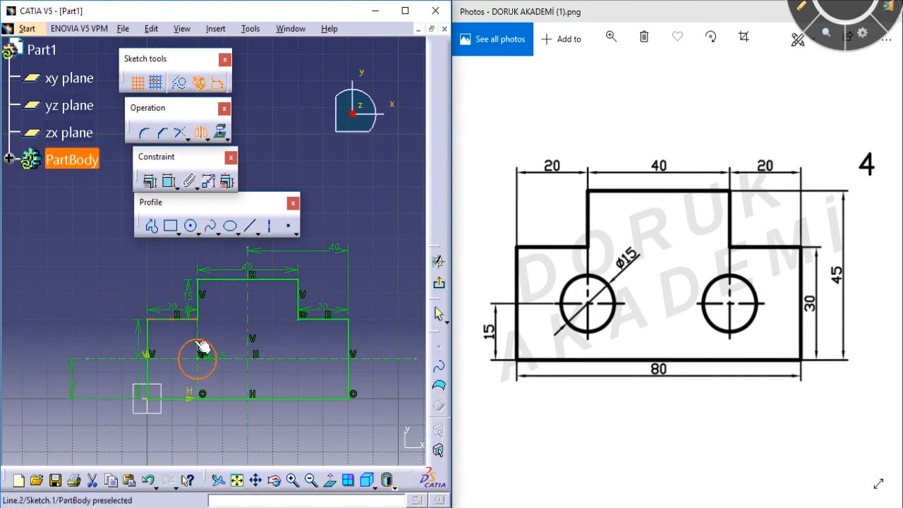
left_click(253, 316)
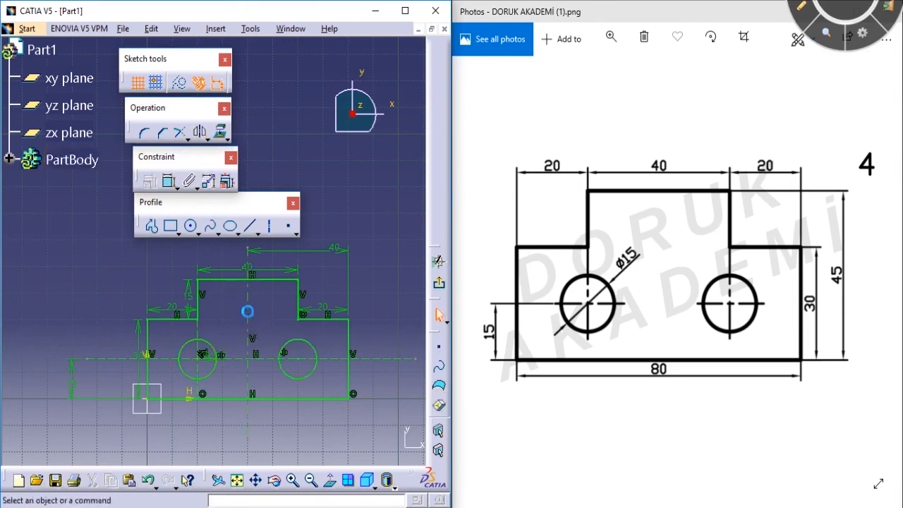
middle_click_drag(368, 294, 371, 321, "ctrl")
mouse_move(317, 314)
middle_mouse_down()
mouse_move(326, 333)
mouse_move(326, 325)
middle_mouse_up()
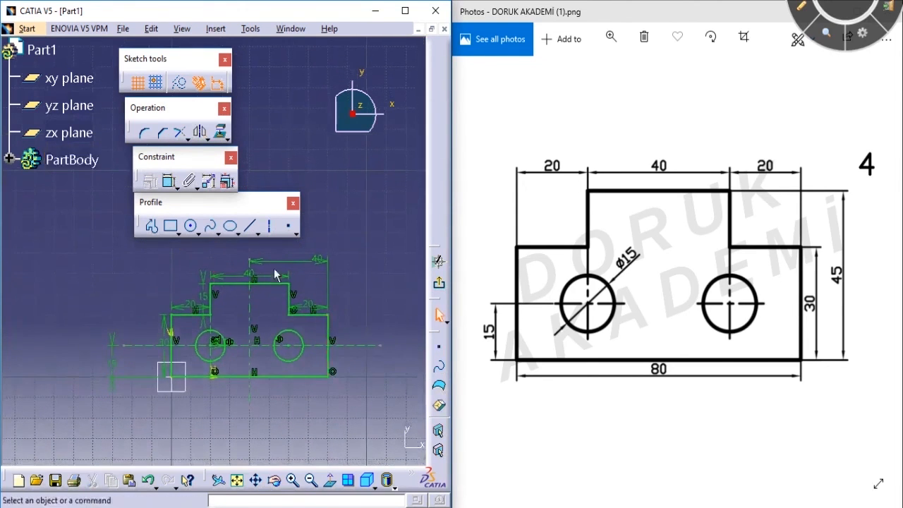